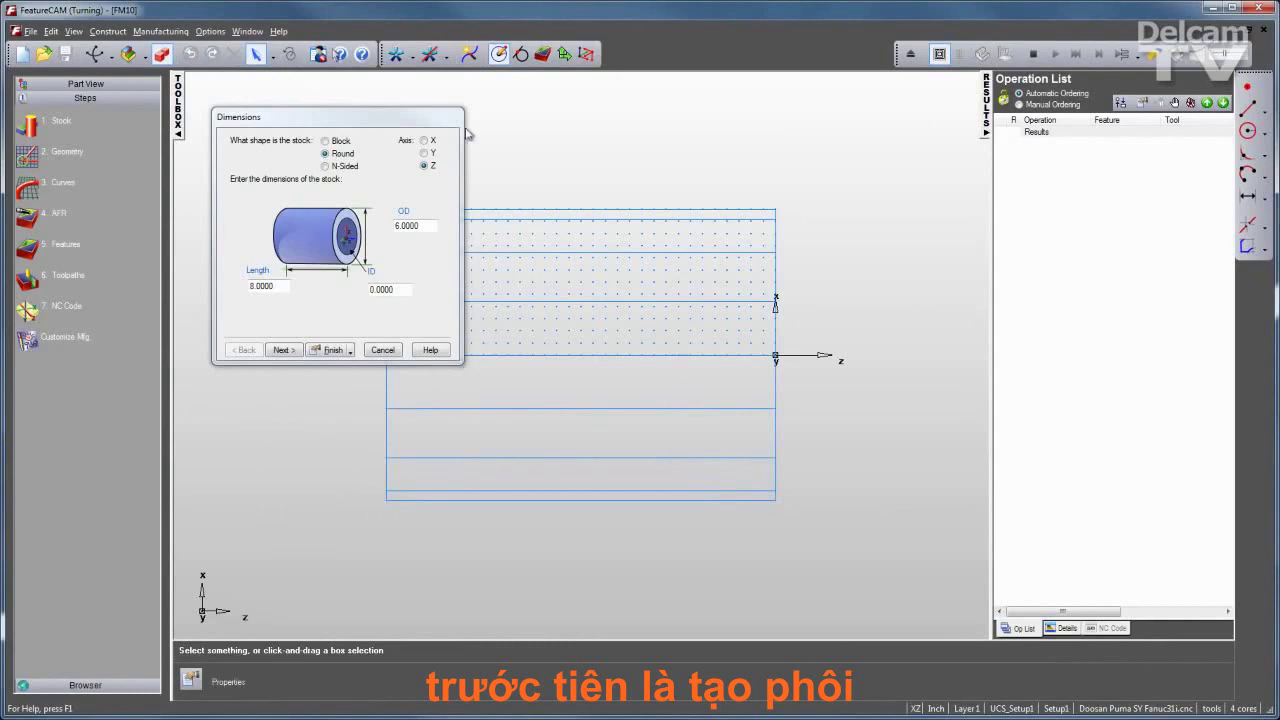
Accept aluminium material, Setup1 and current zero to finish the 6.0 × 8.0 round stock
{"action": "left_click", "coordinate": [285, 350]}
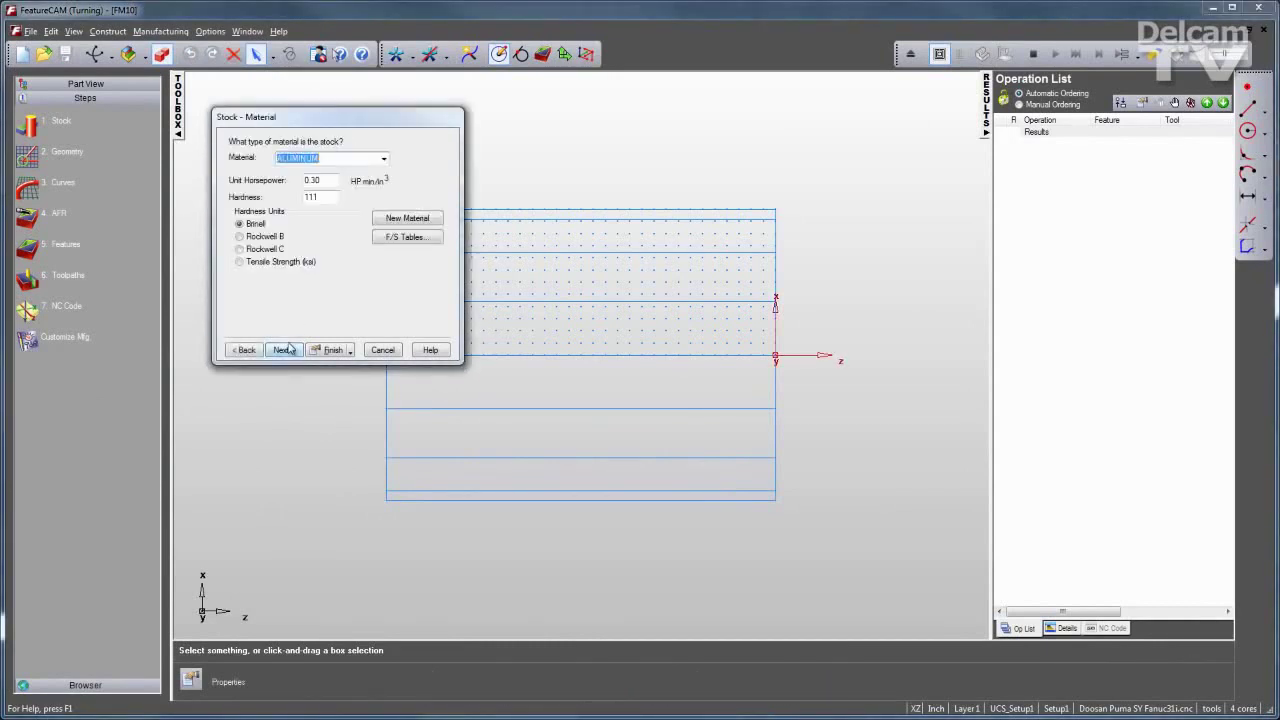
{"action": "left_click", "coordinate": [284, 350]}
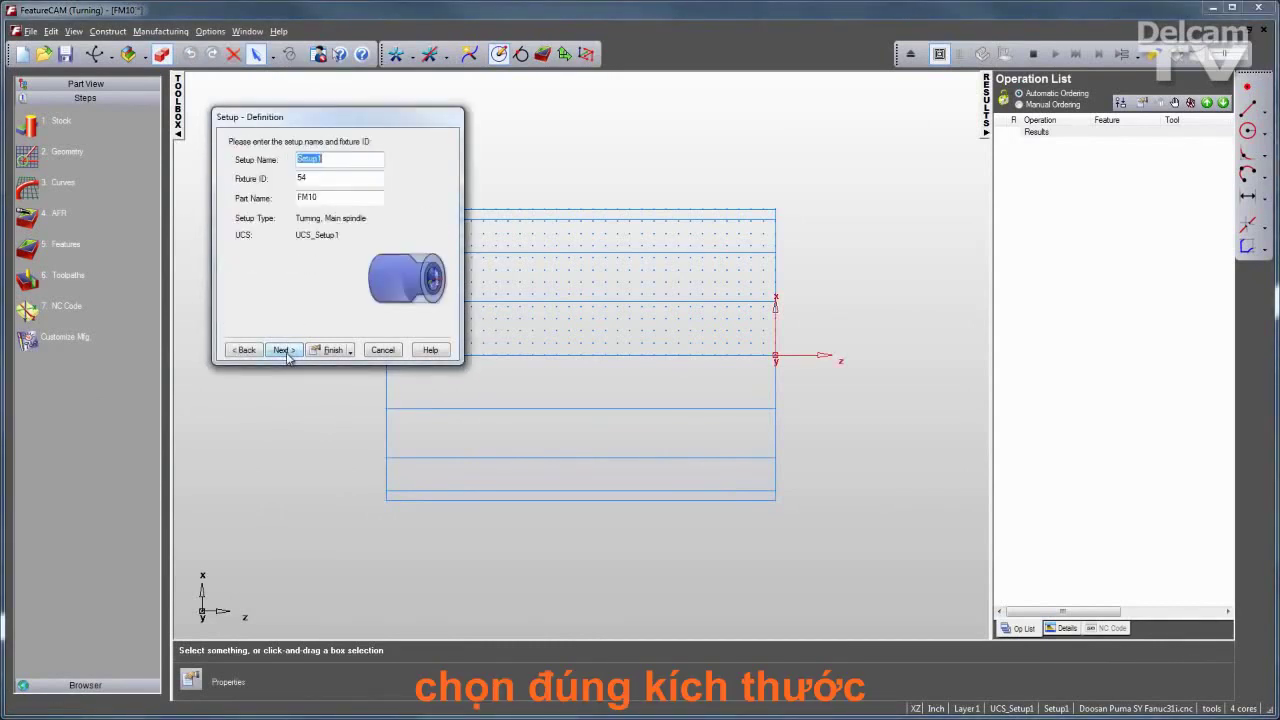
{"action": "left_click", "coordinate": [285, 350]}
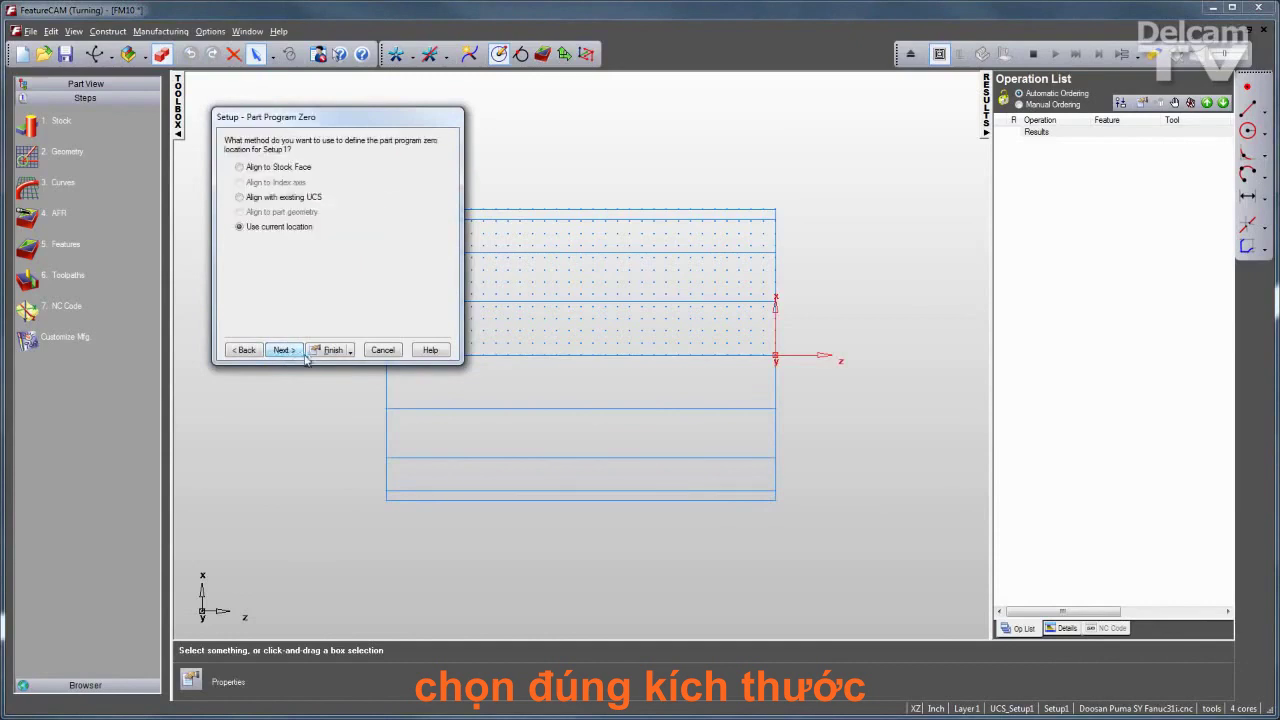
{"action": "left_click", "coordinate": [333, 352]}
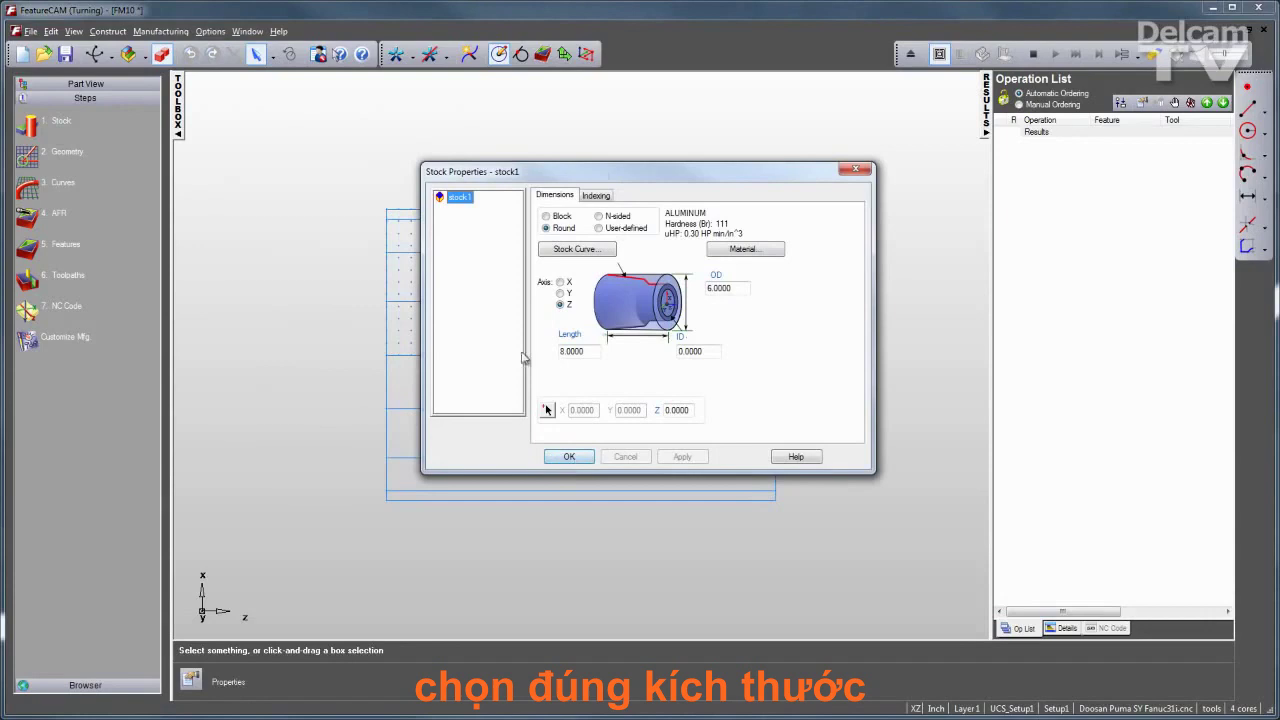
{"action": "left_click", "coordinate": [571, 455]}
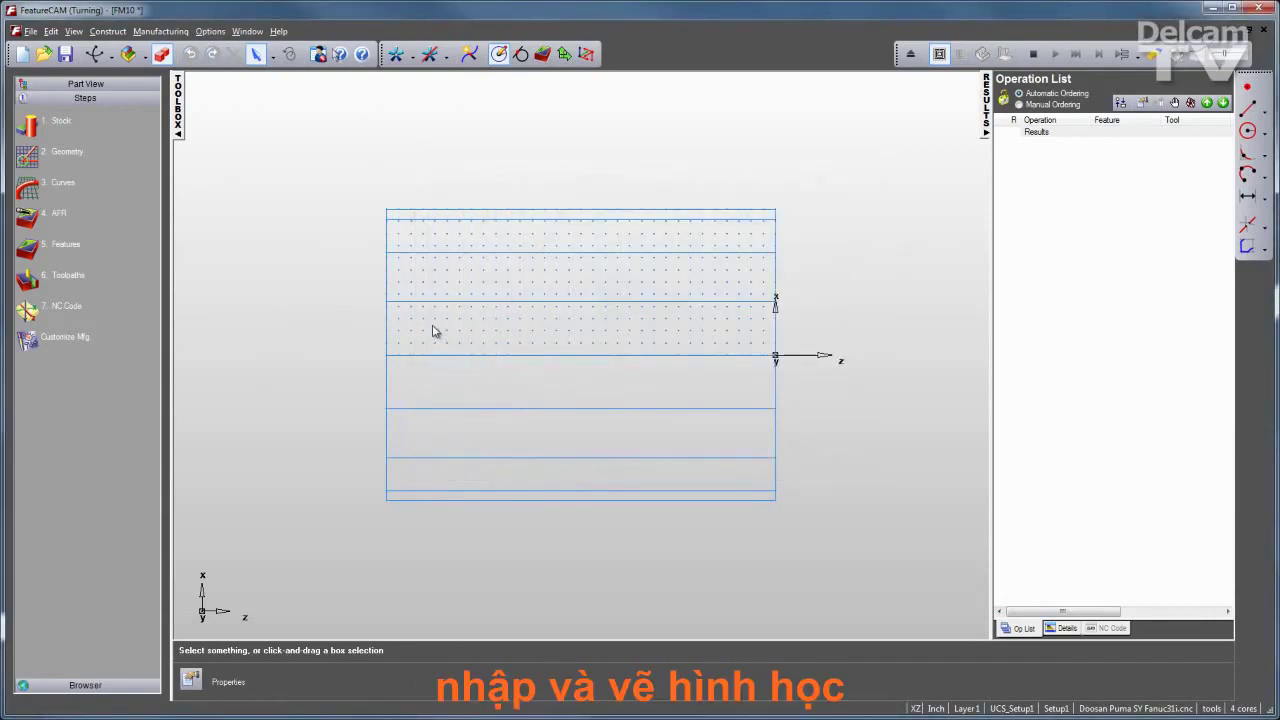
Draw the stepped part profile as a chain of connected lines over the stock
{"action": "left_click", "coordinate": [35, 160]}
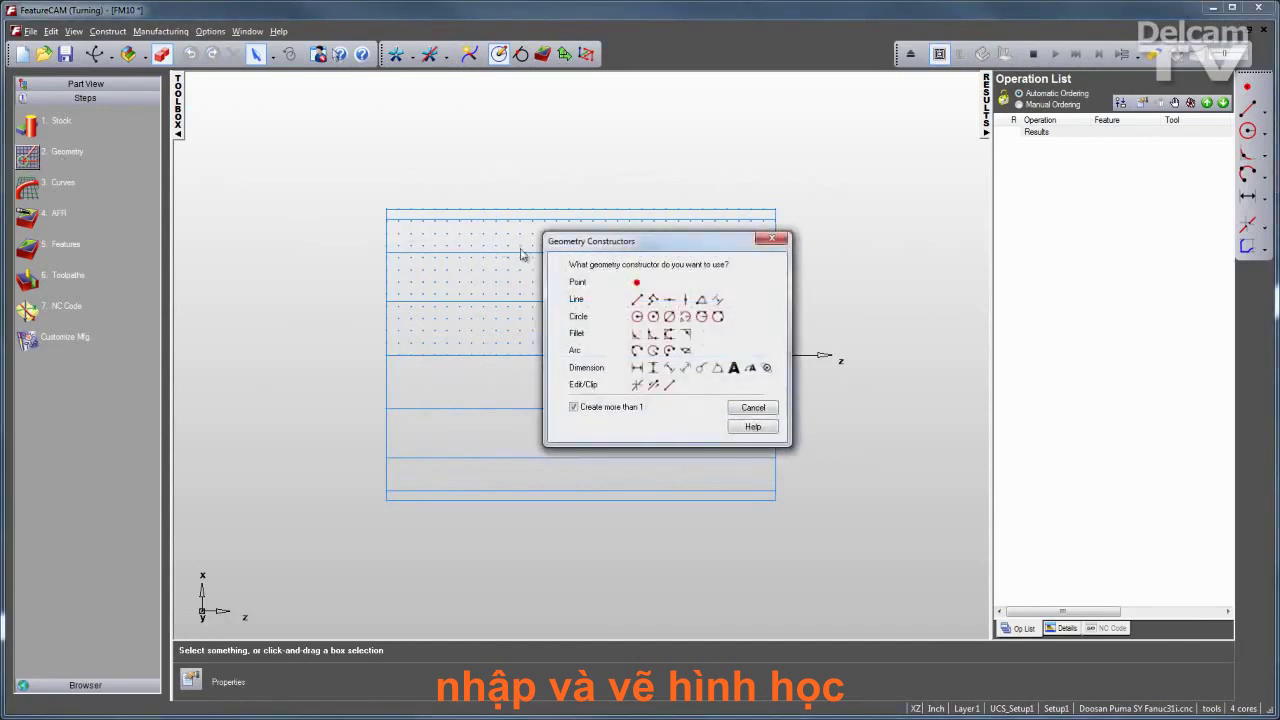
{"action": "left_click", "coordinate": [652, 299]}
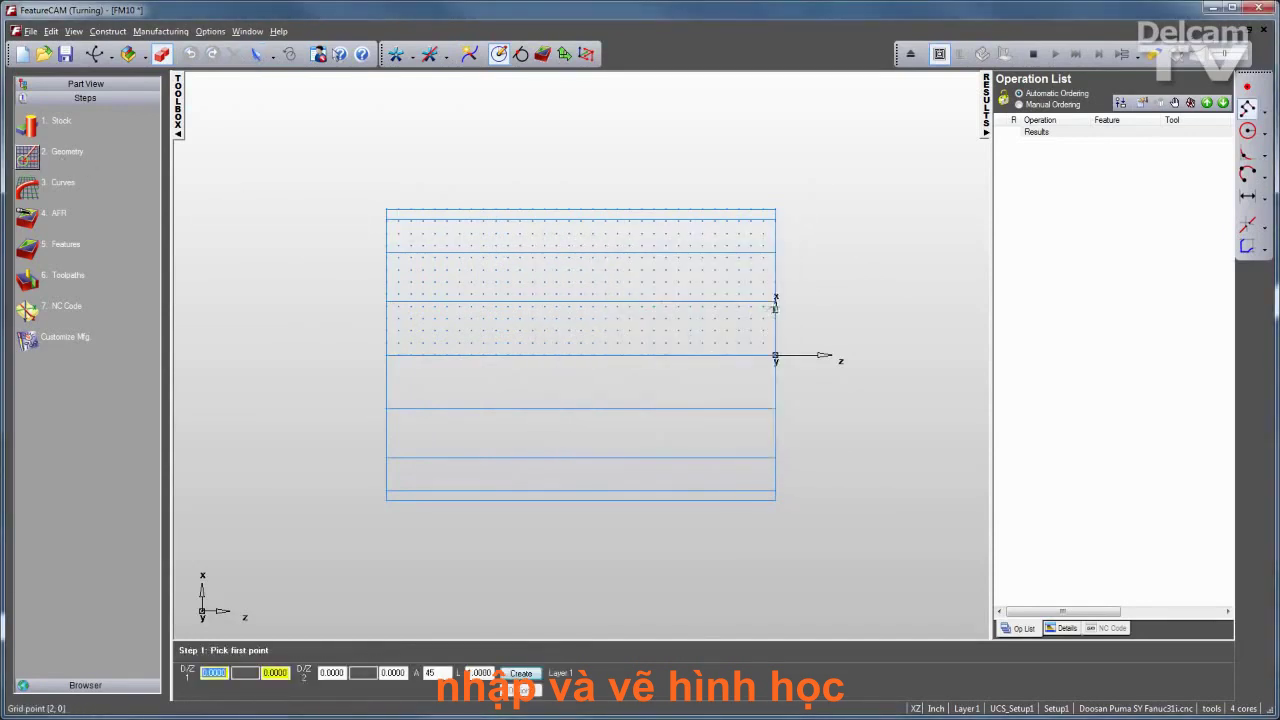
{"action": "left_click", "coordinate": [774, 297]}
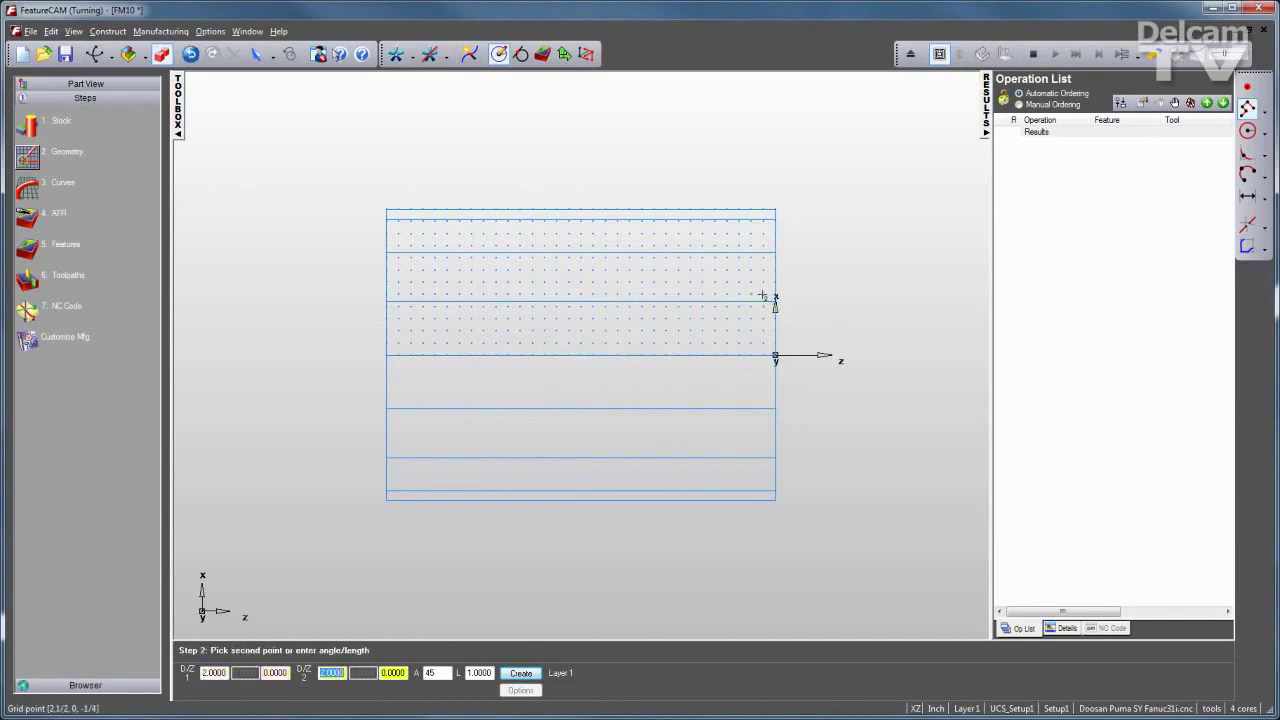
{"action": "left_click", "coordinate": [568, 295]}
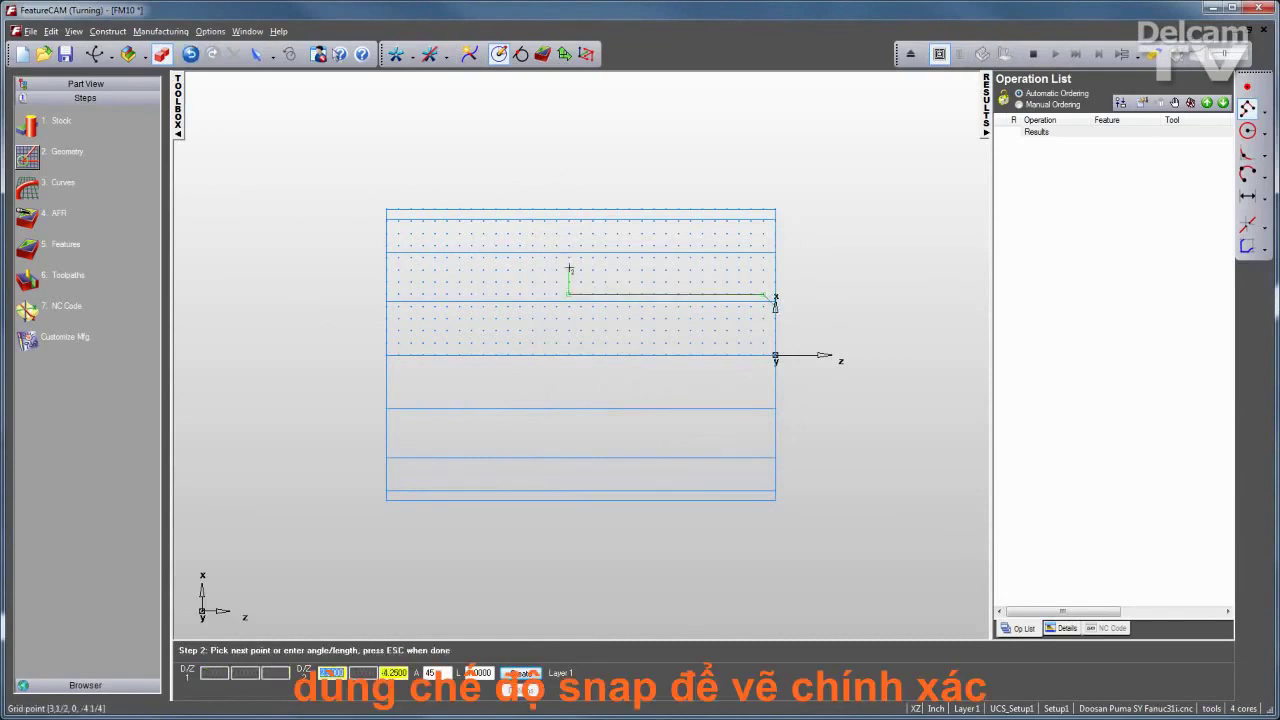
{"action": "left_click", "coordinate": [568, 246]}
{"action": "left_click", "coordinate": [508, 245]}
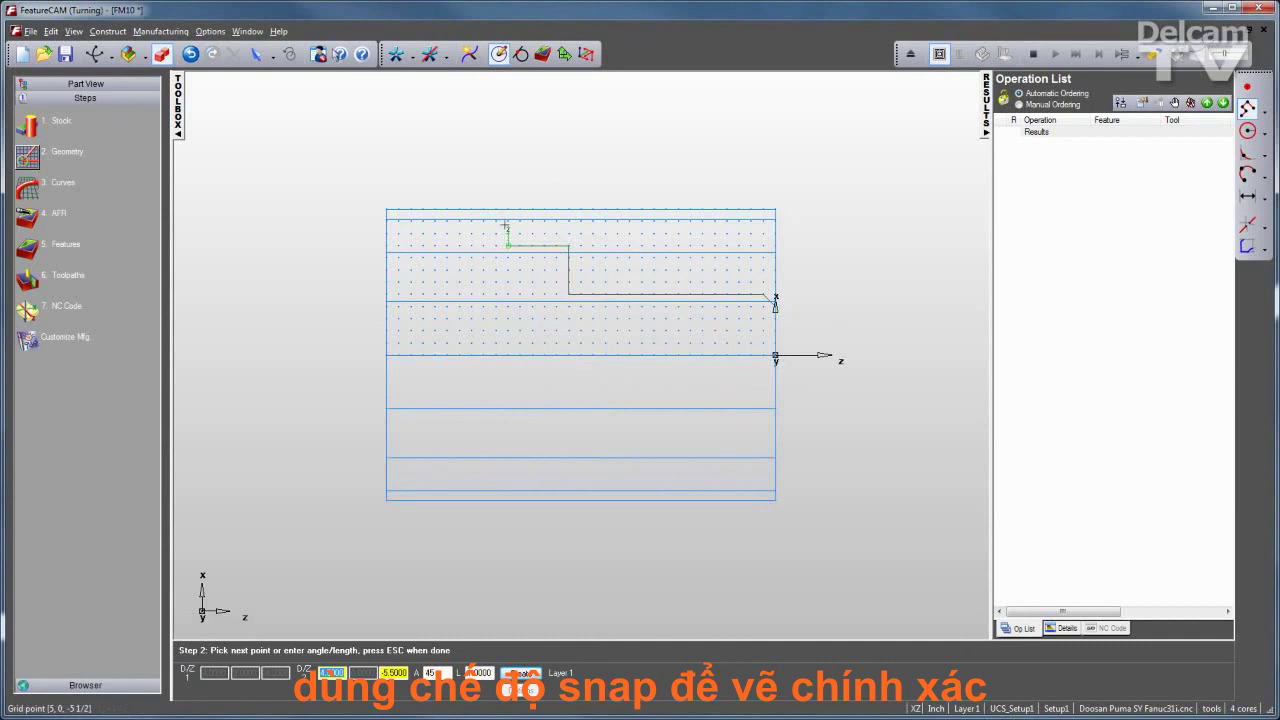
{"action": "left_click", "coordinate": [508, 211]}
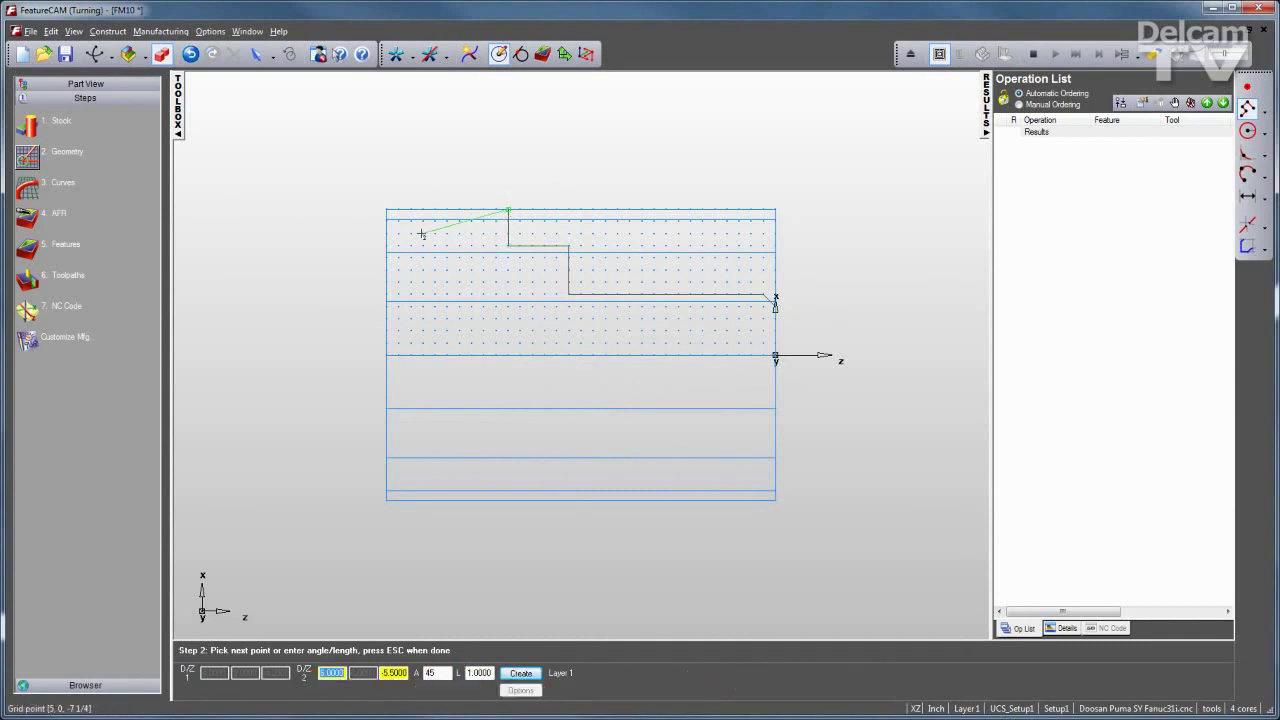
{"action": "key", "text": "Escape"}
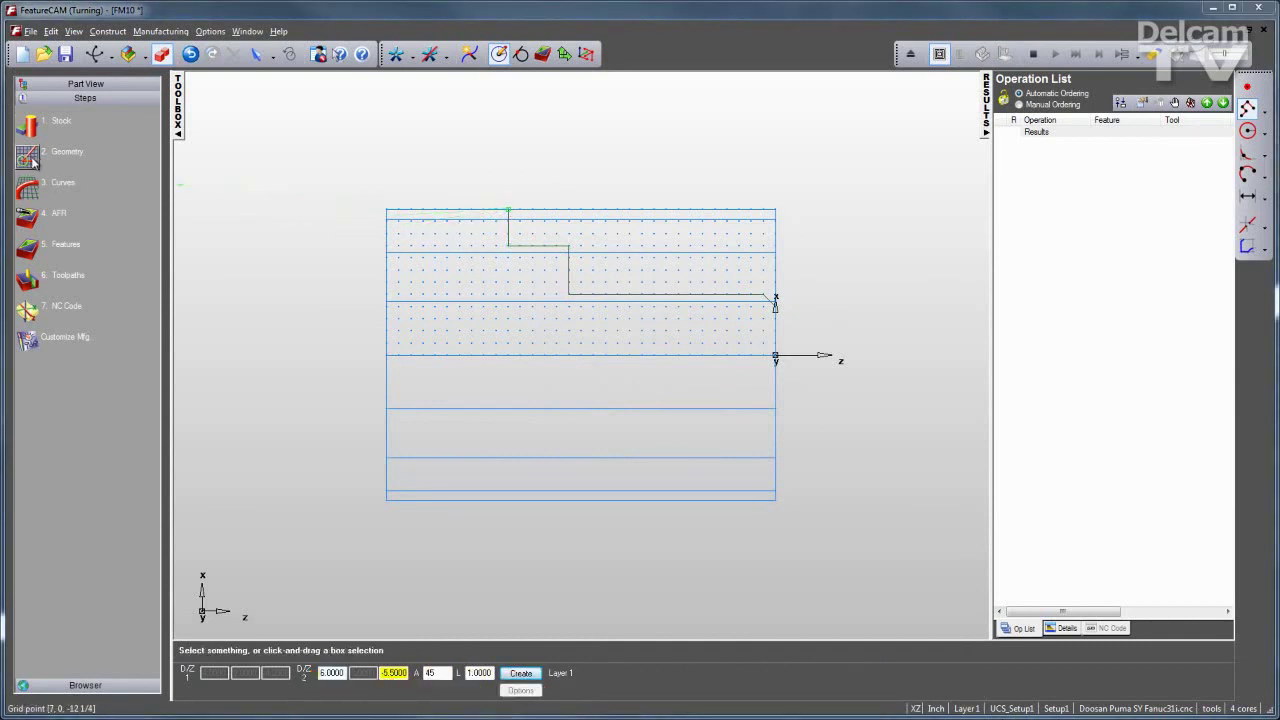
Round three profile corners with R 0.25 fillets
{"action": "left_click", "coordinate": [635, 333]}
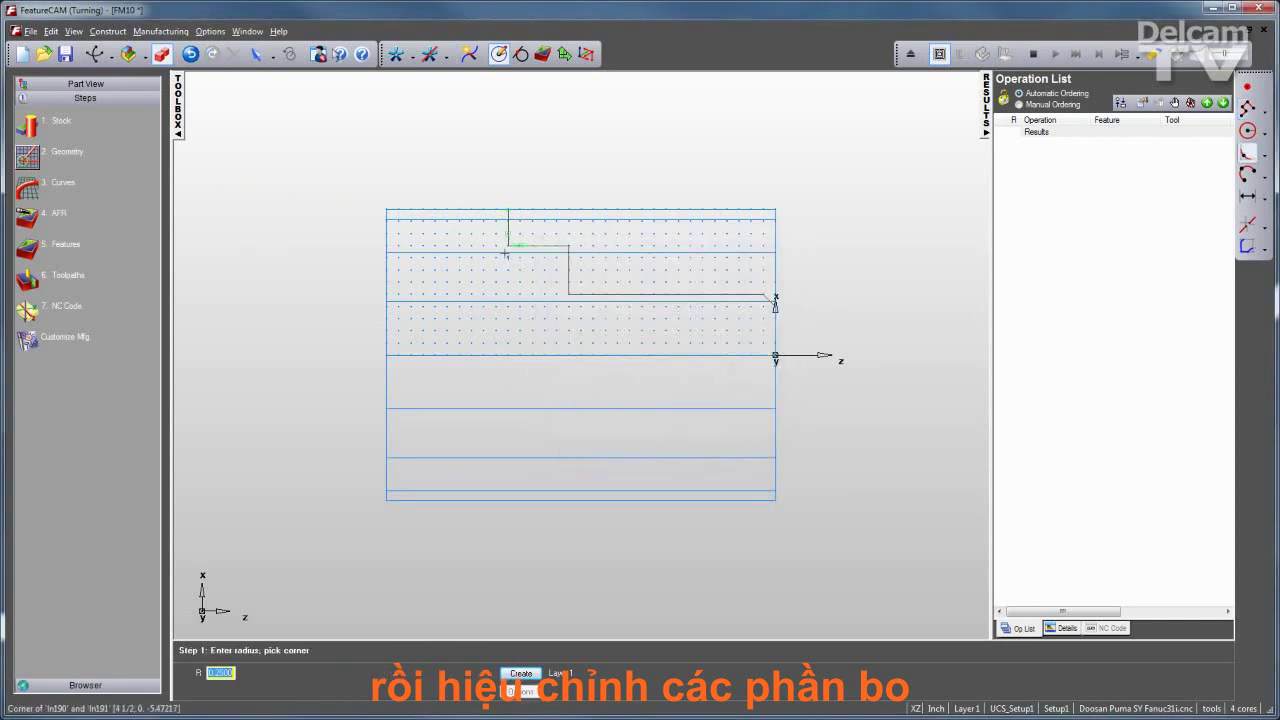
{"action": "left_click", "coordinate": [507, 246]}
{"action": "left_click", "coordinate": [565, 255]}
{"action": "left_click", "coordinate": [573, 286]}
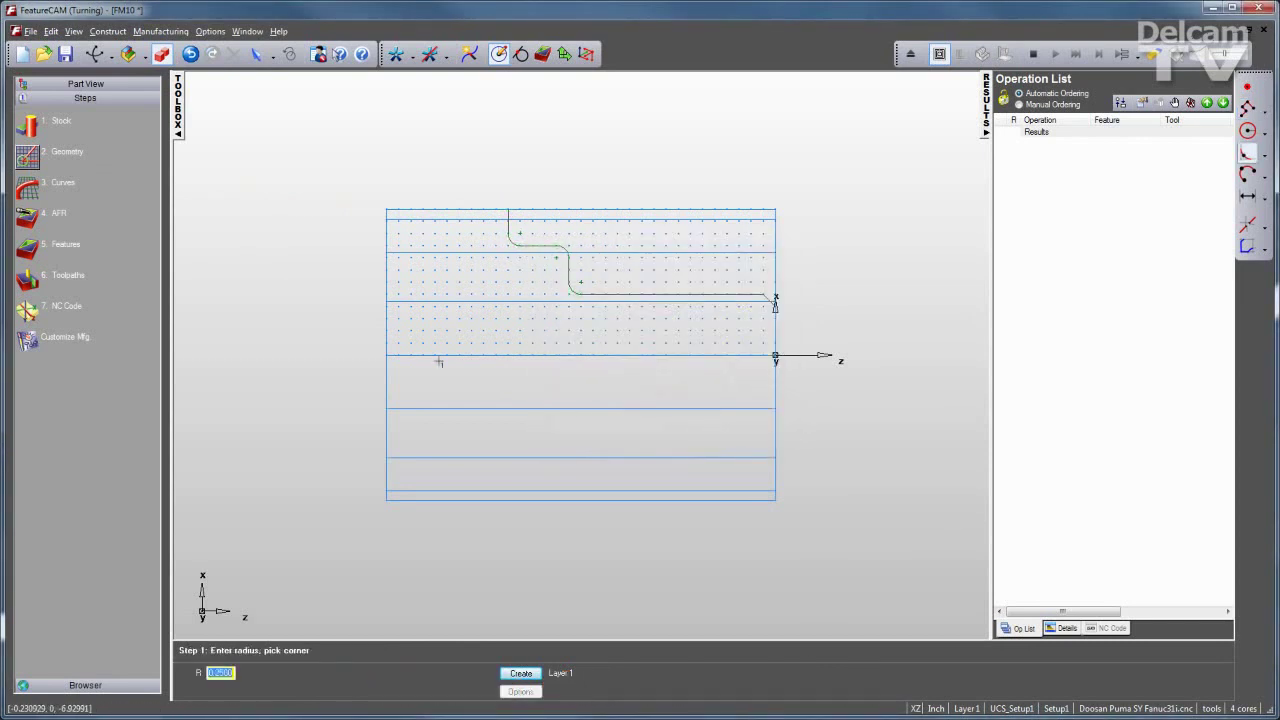
Chain the filleted profile as an open boundary into curve117
{"action": "left_click", "coordinate": [29, 189]}
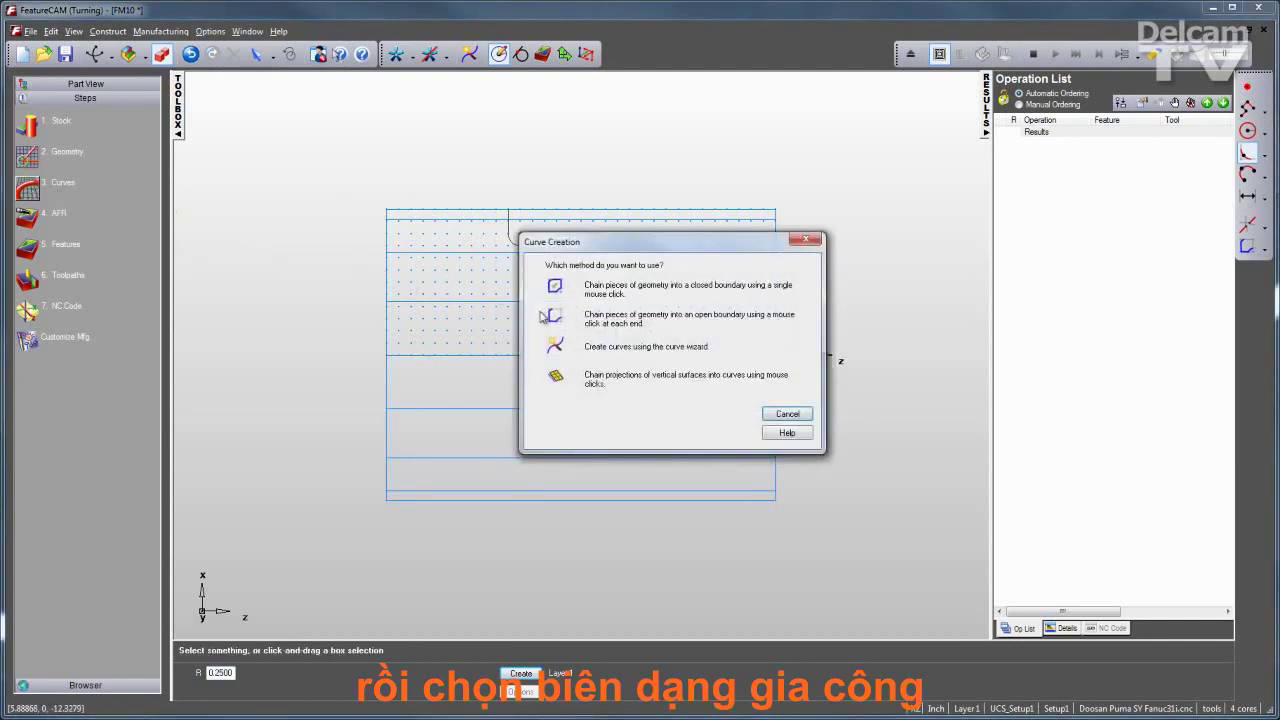
{"action": "left_click", "coordinate": [555, 317]}
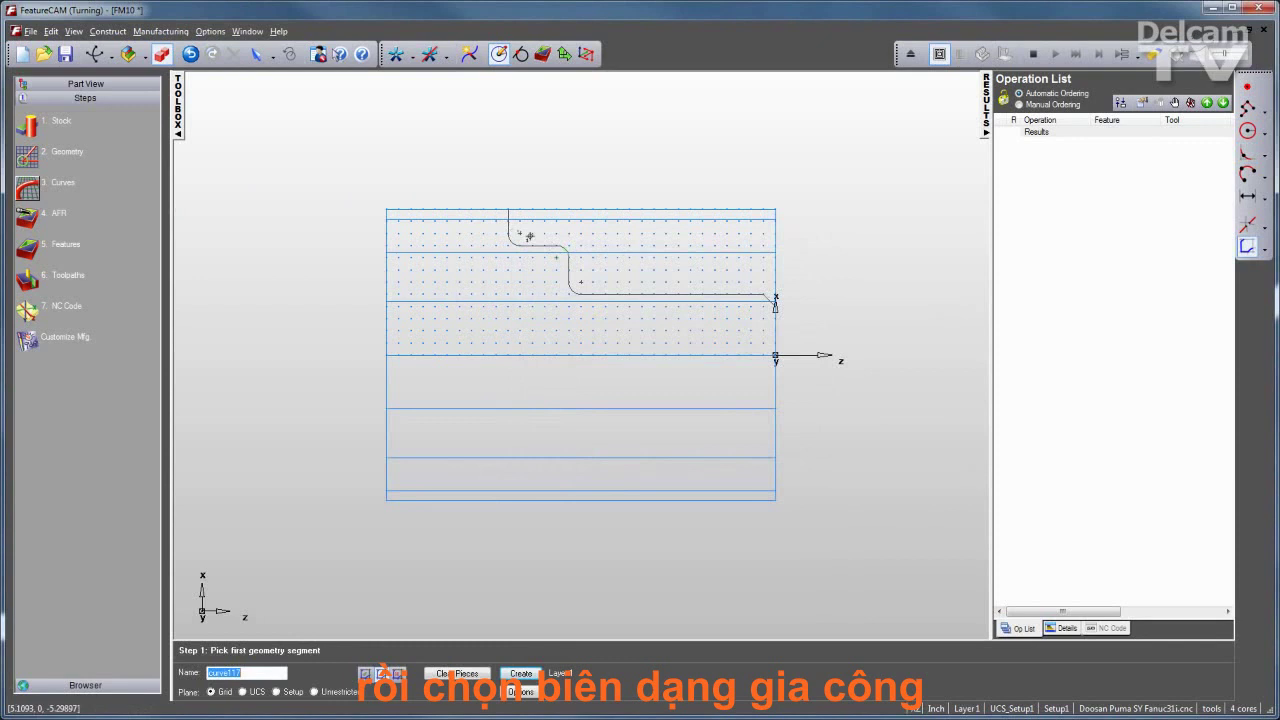
{"action": "left_click", "coordinate": [770, 298]}
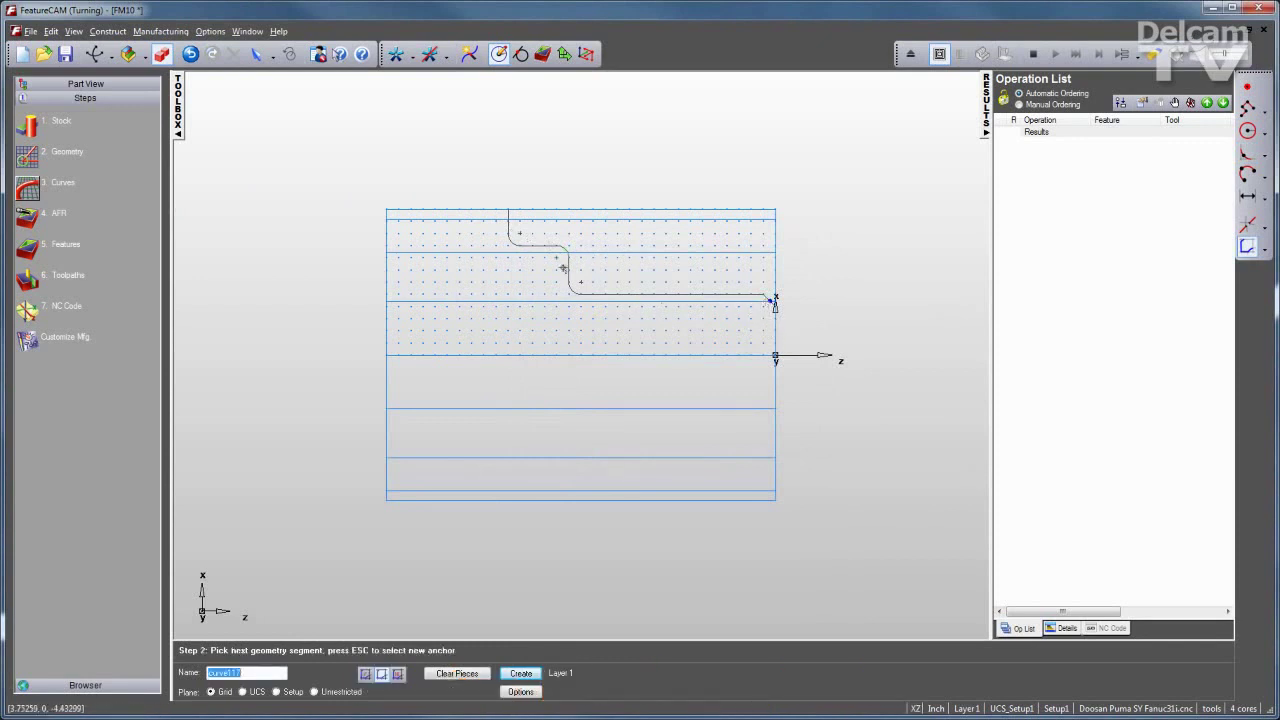
{"action": "left_click", "coordinate": [770, 298]}
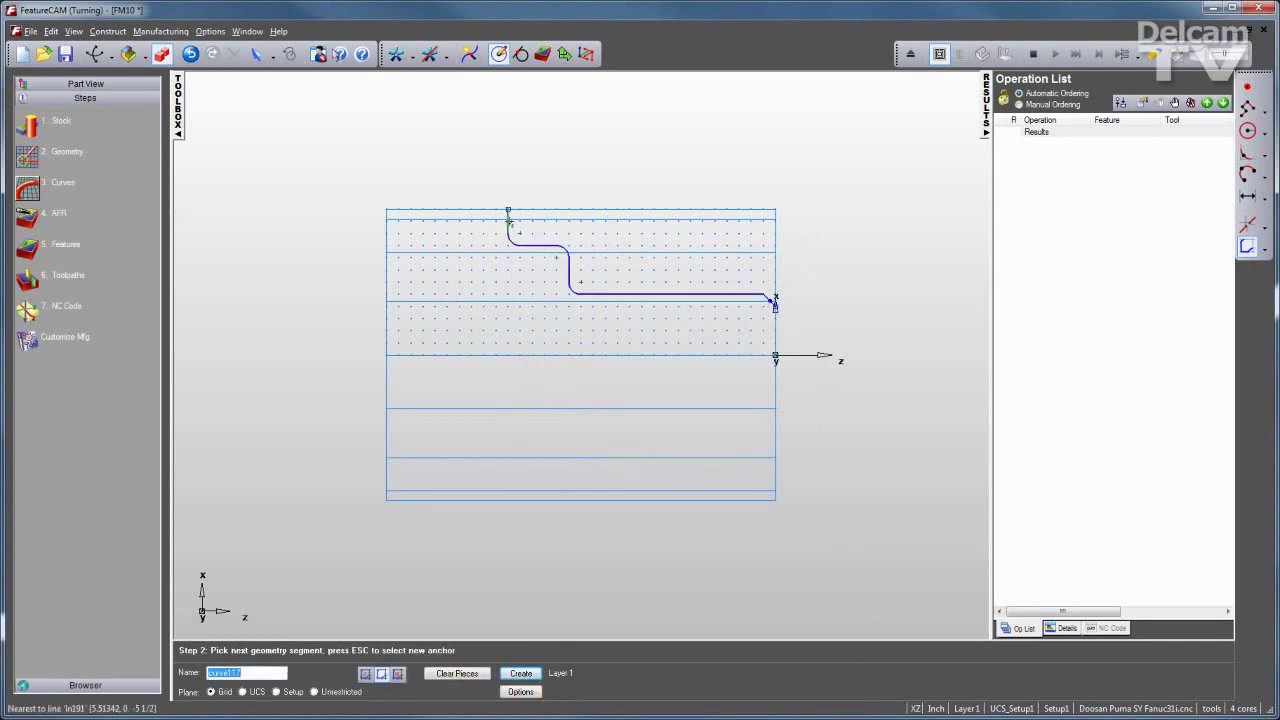
{"action": "left_click", "coordinate": [519, 675]}
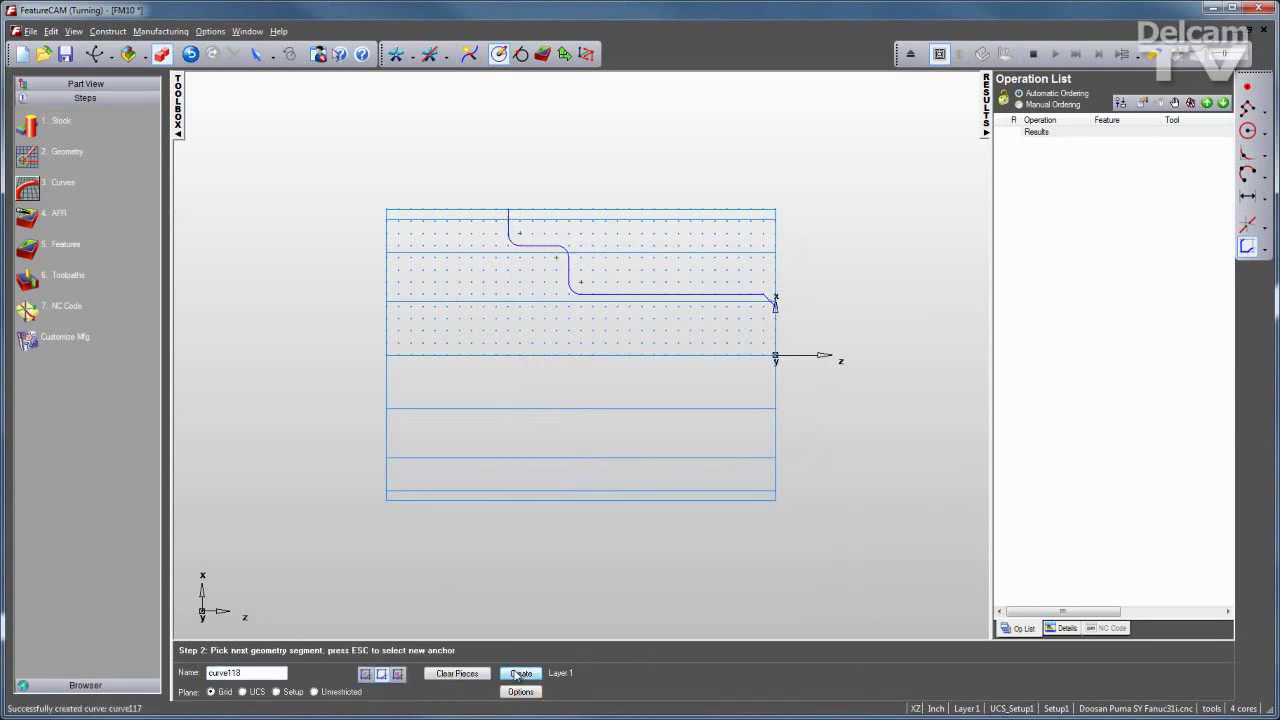
Create turn feature turn1 from curve117 with zero offset, adding rough and finish passes
{"action": "left_click", "coordinate": [40, 250]}
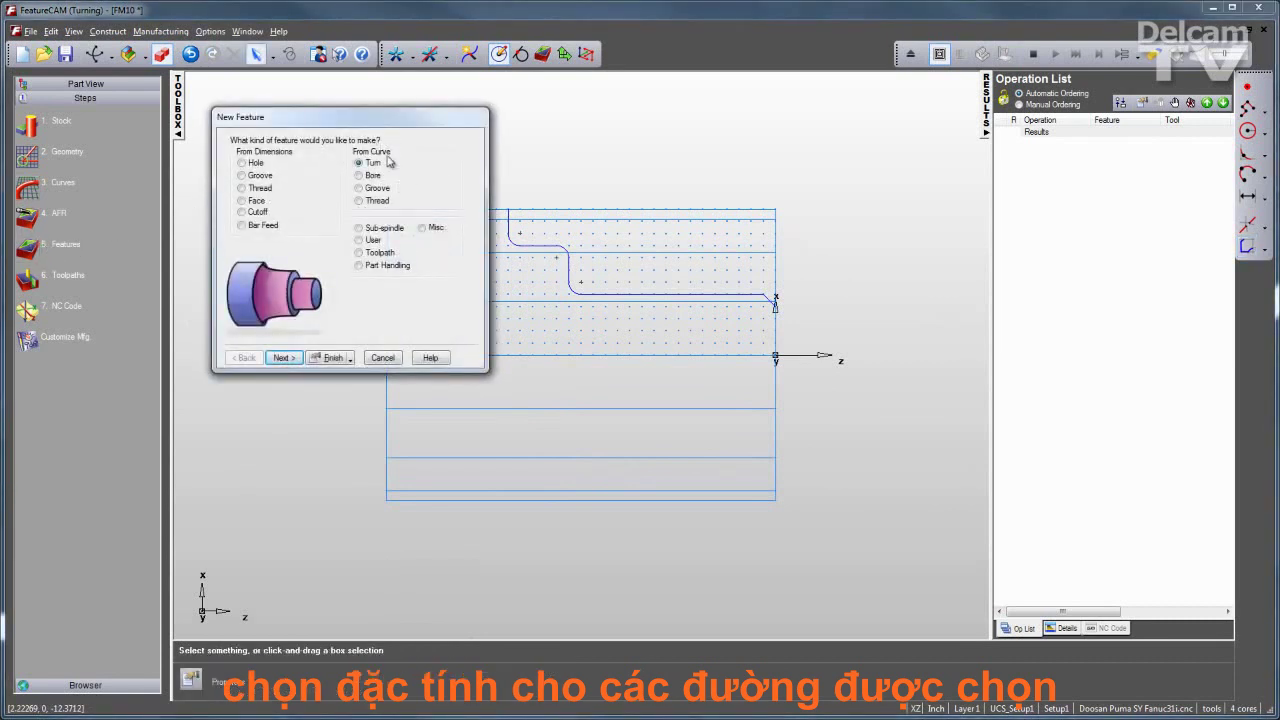
{"action": "left_click", "coordinate": [284, 357]}
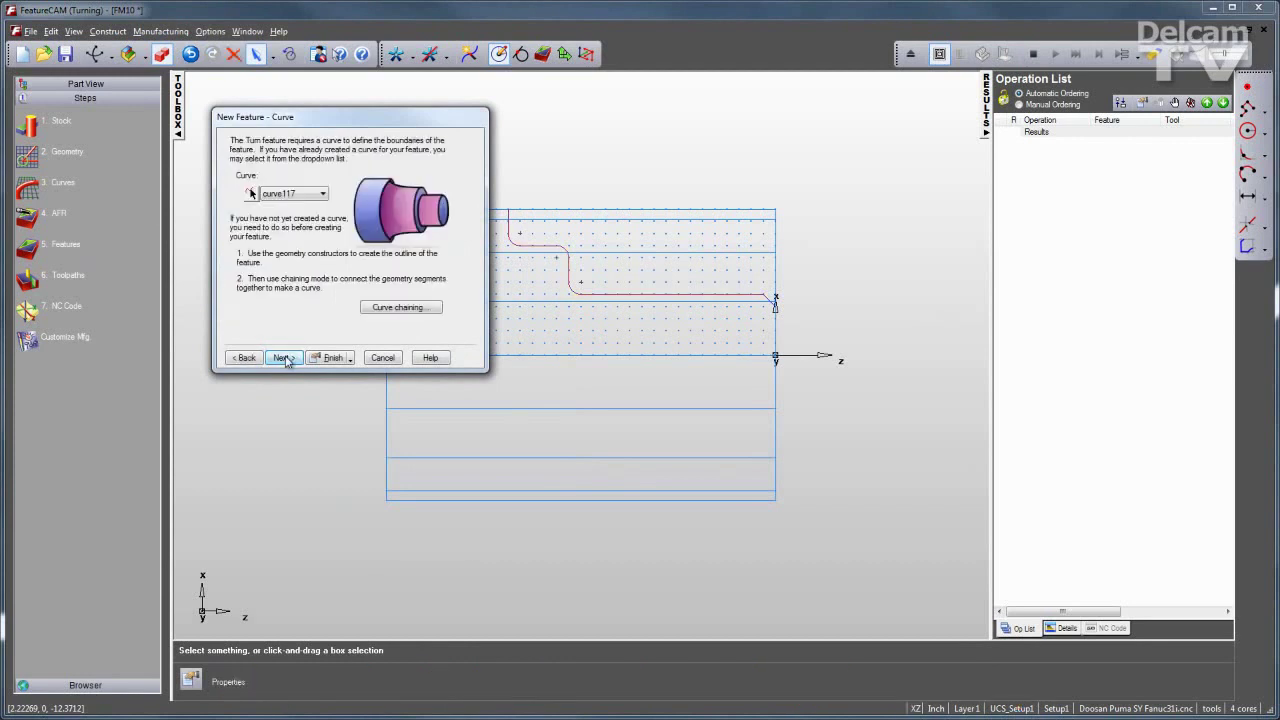
{"action": "left_click", "coordinate": [284, 357]}
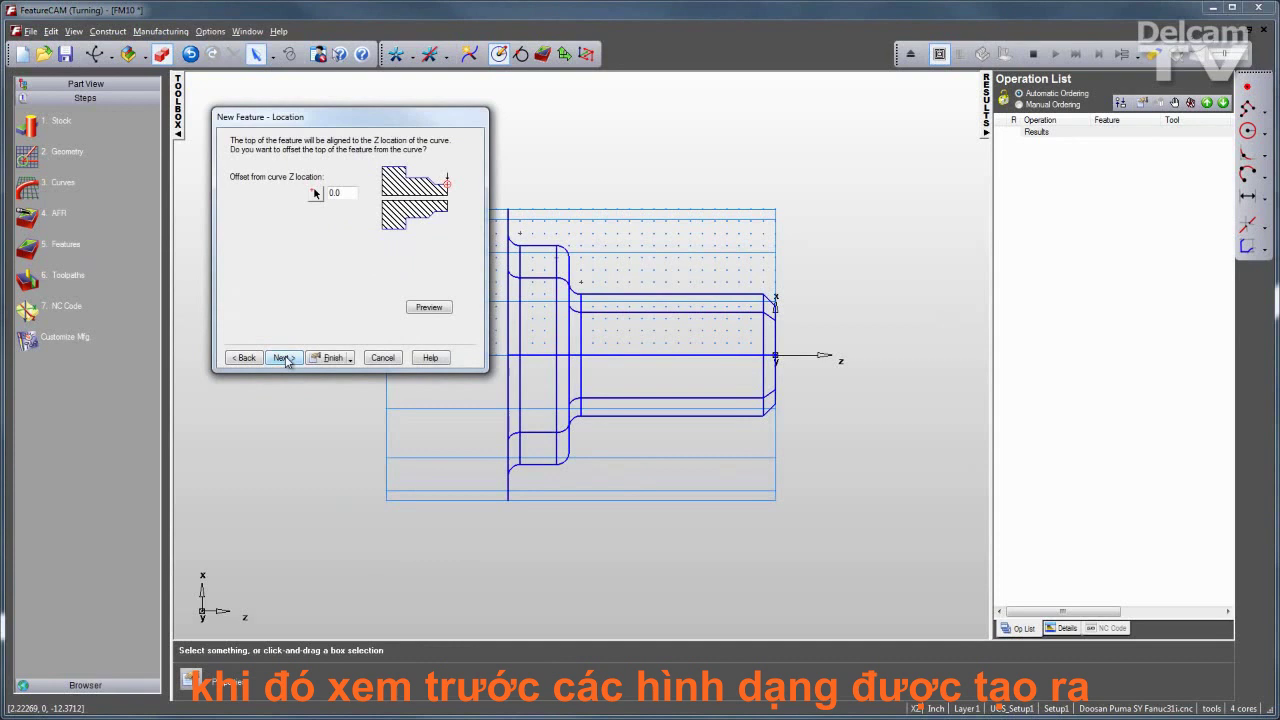
{"action": "left_click", "coordinate": [284, 357]}
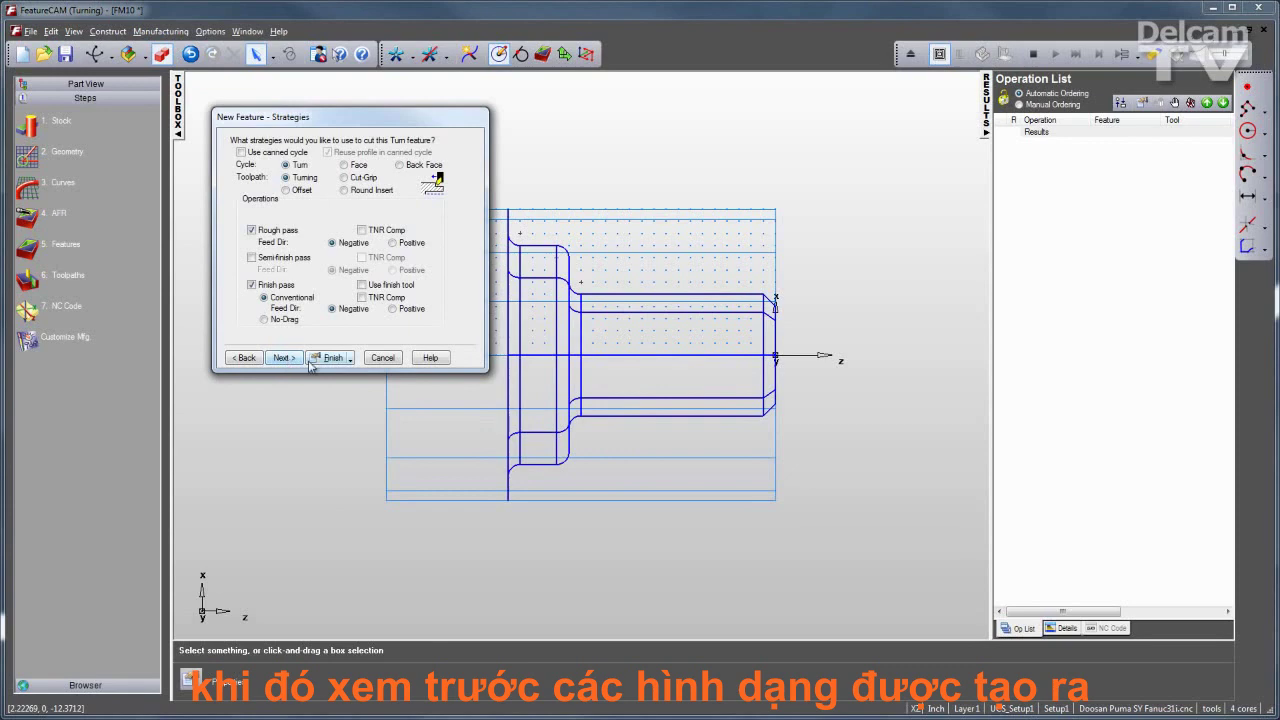
{"action": "left_click", "coordinate": [315, 360]}
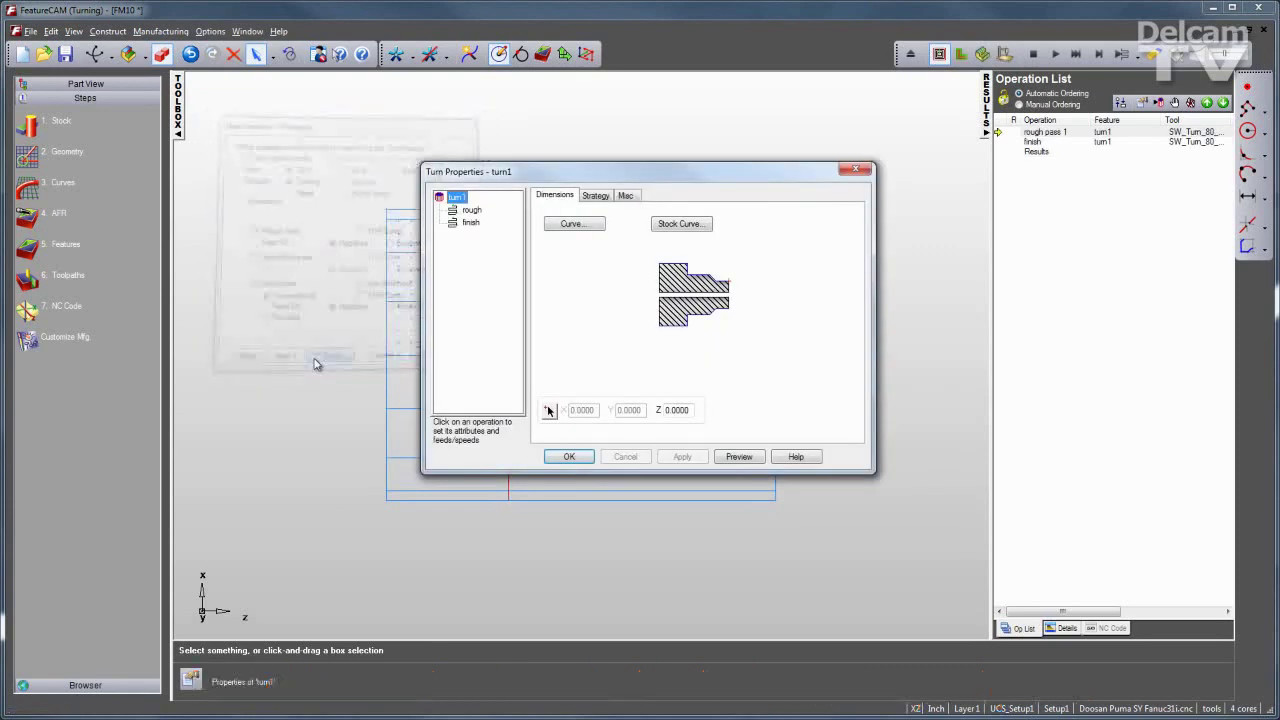
Accept turn1, simulate its toolpaths and display the operation details and FM10 NC code
{"action": "left_click", "coordinate": [569, 459]}
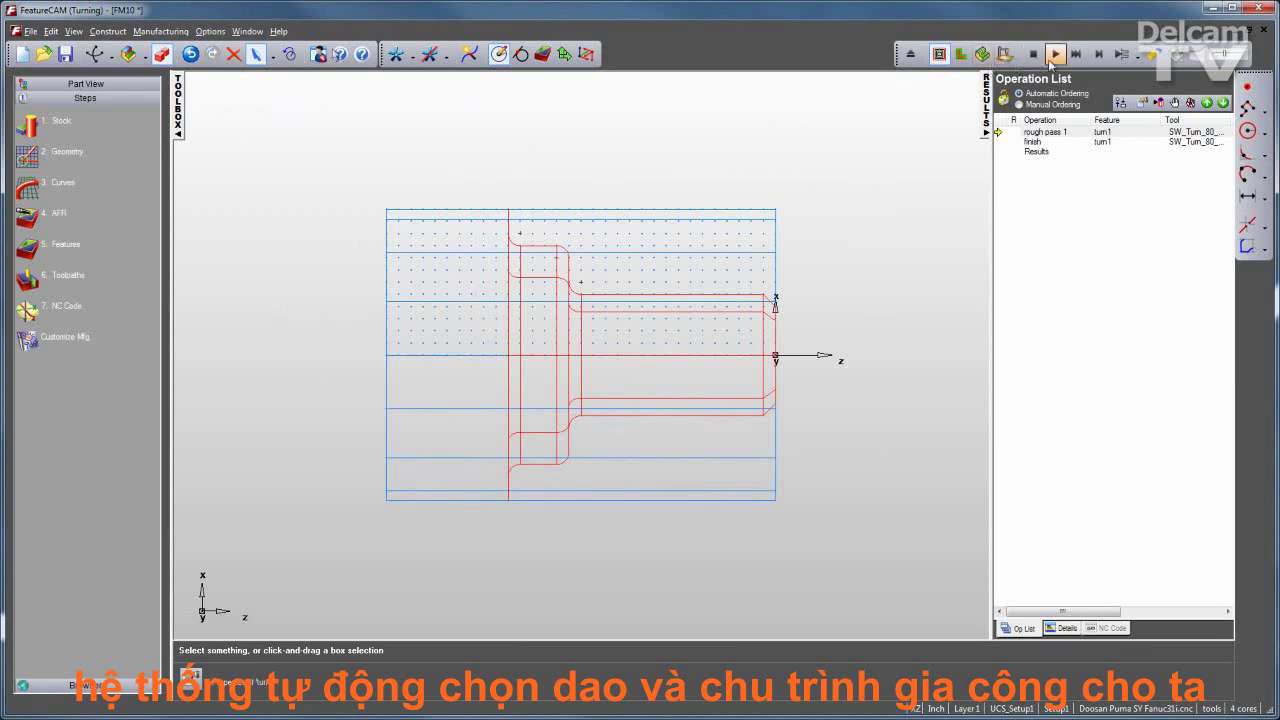
{"action": "left_click", "coordinate": [1055, 54]}
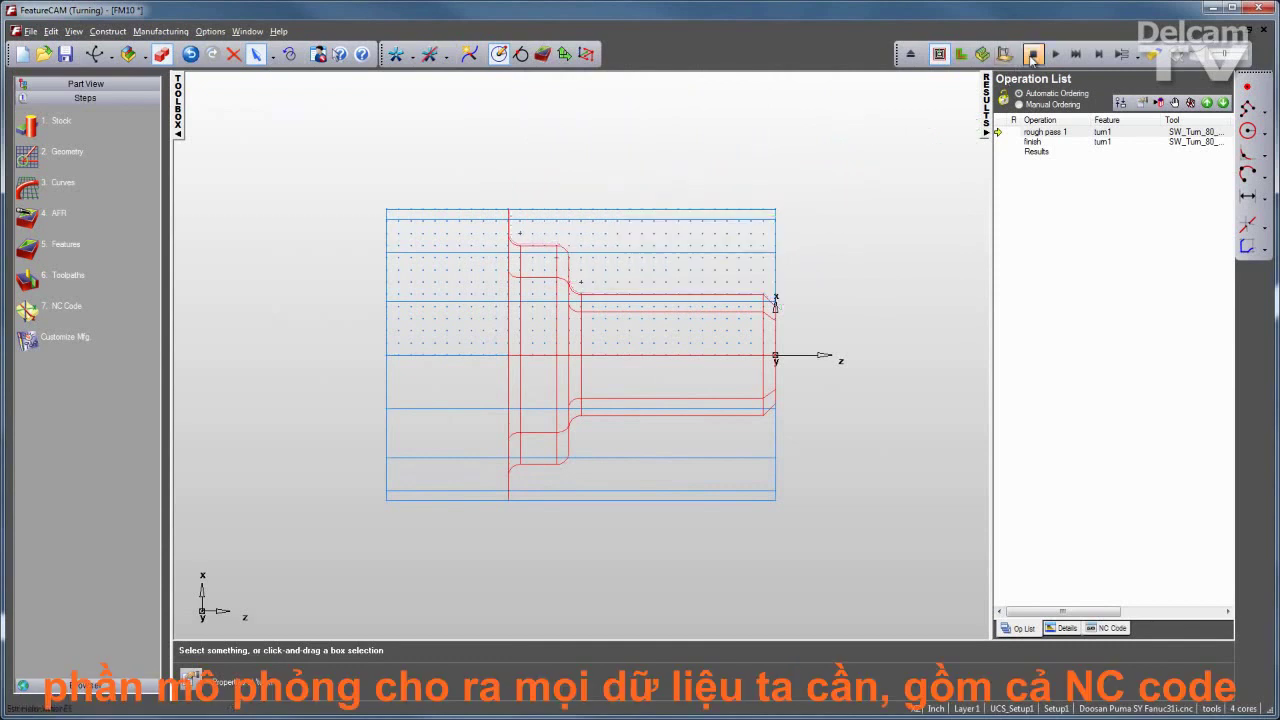
{"action": "left_click", "coordinate": [1066, 628]}
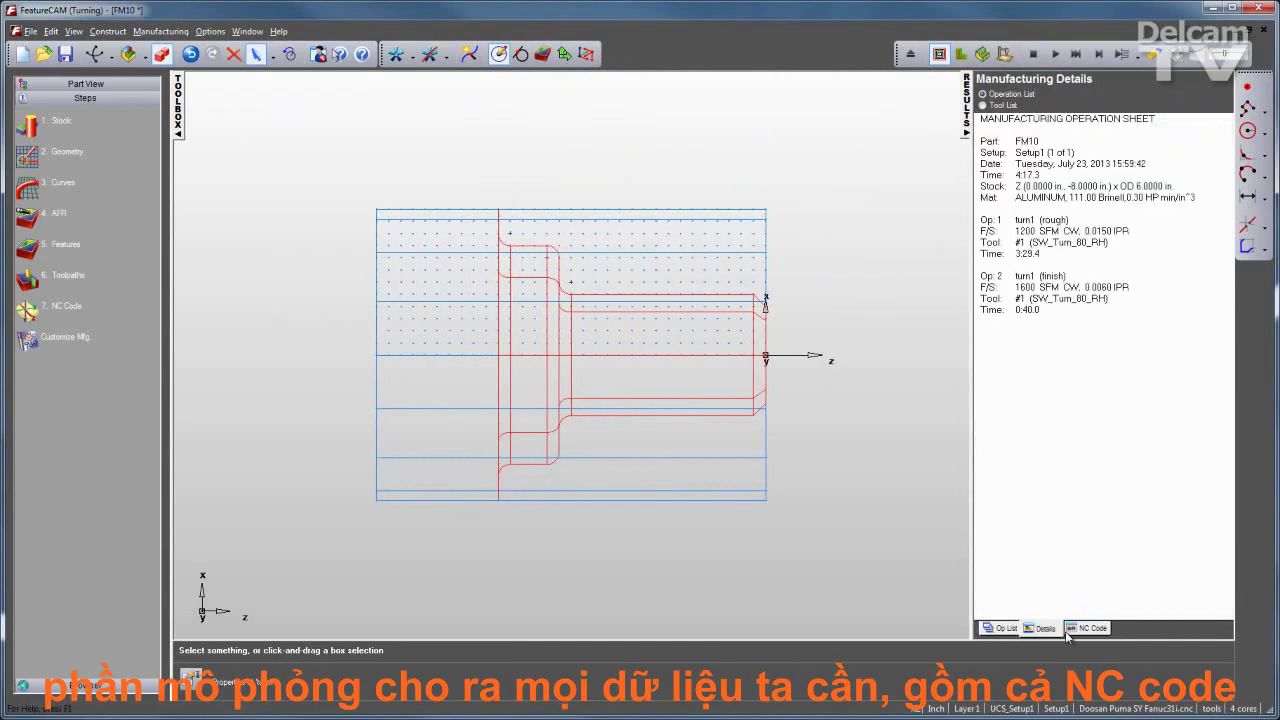
{"action": "left_click", "coordinate": [1100, 629]}
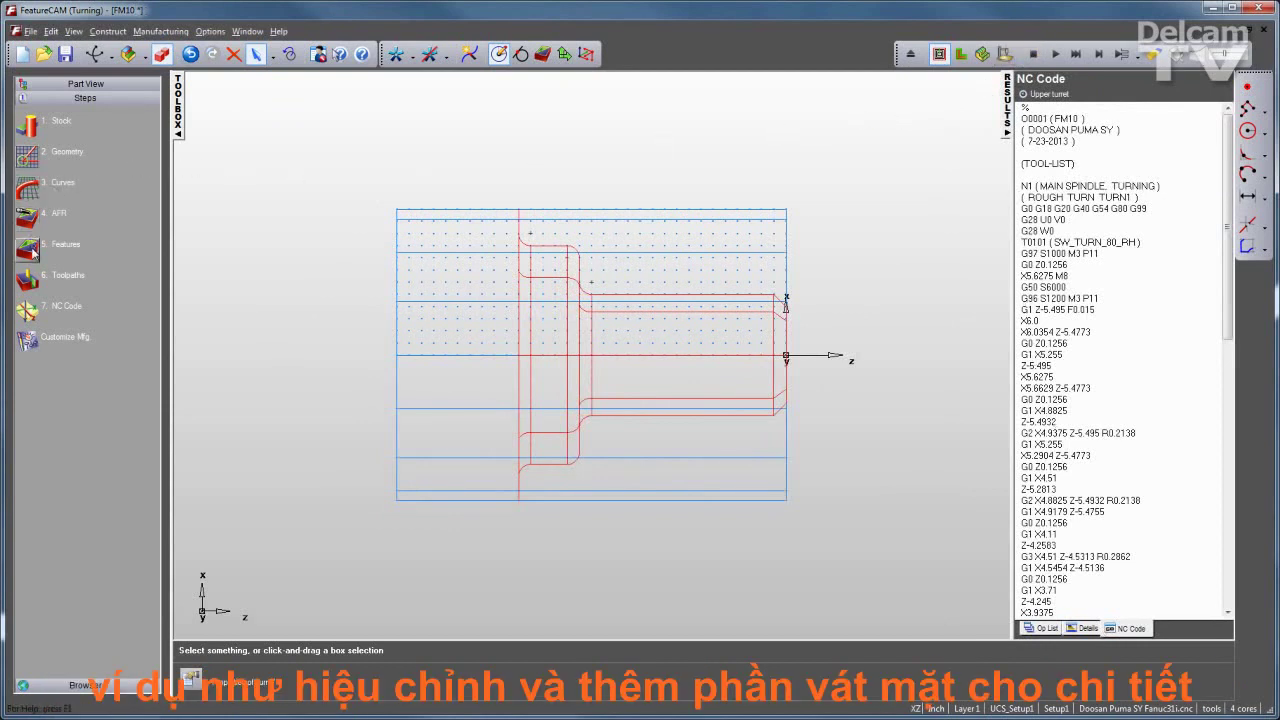
Add a Face feature, face1, with a finish pass and accept its properties
{"action": "left_click", "coordinate": [148, 248]}
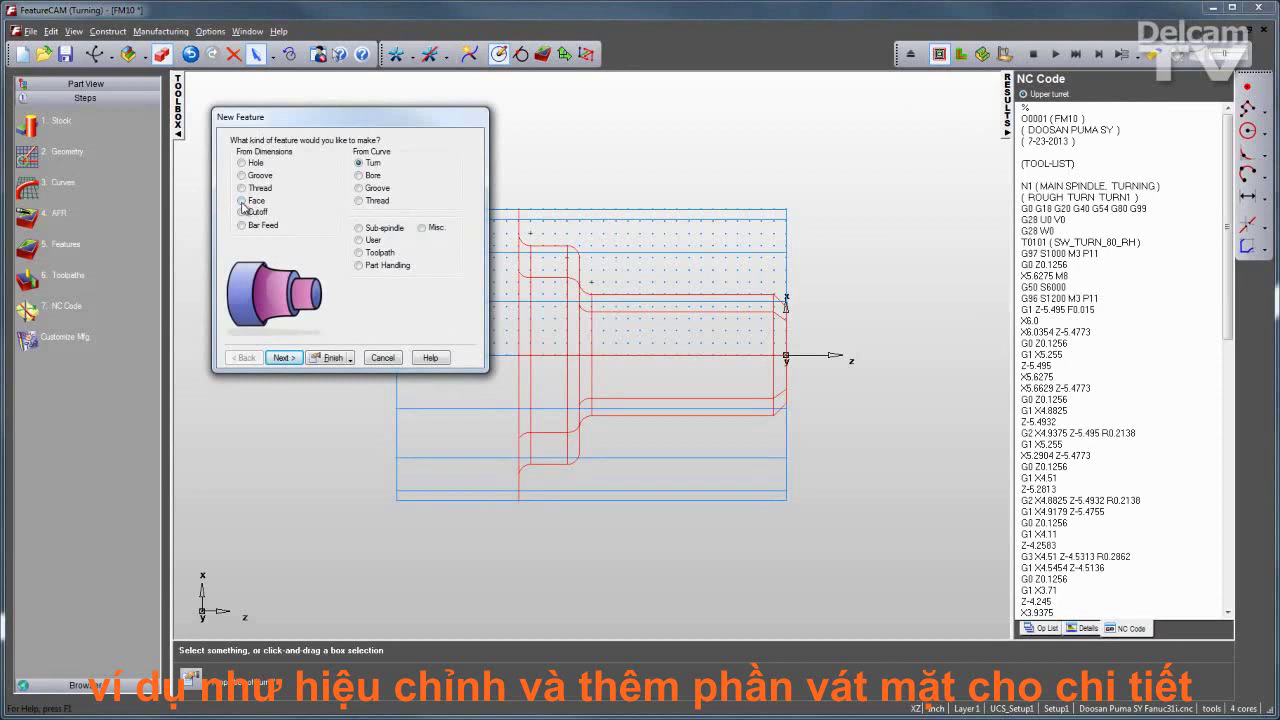
{"action": "left_click", "coordinate": [242, 201]}
{"action": "left_click", "coordinate": [283, 358]}
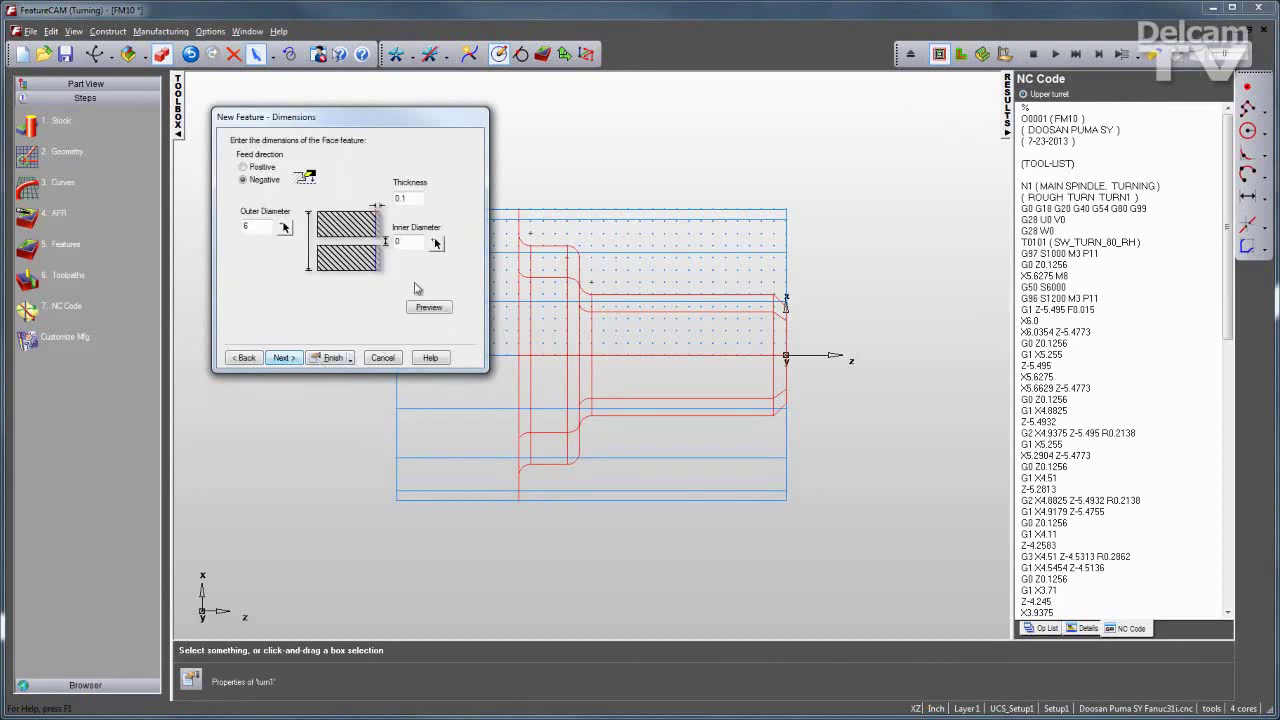
{"action": "left_click", "coordinate": [299, 358]}
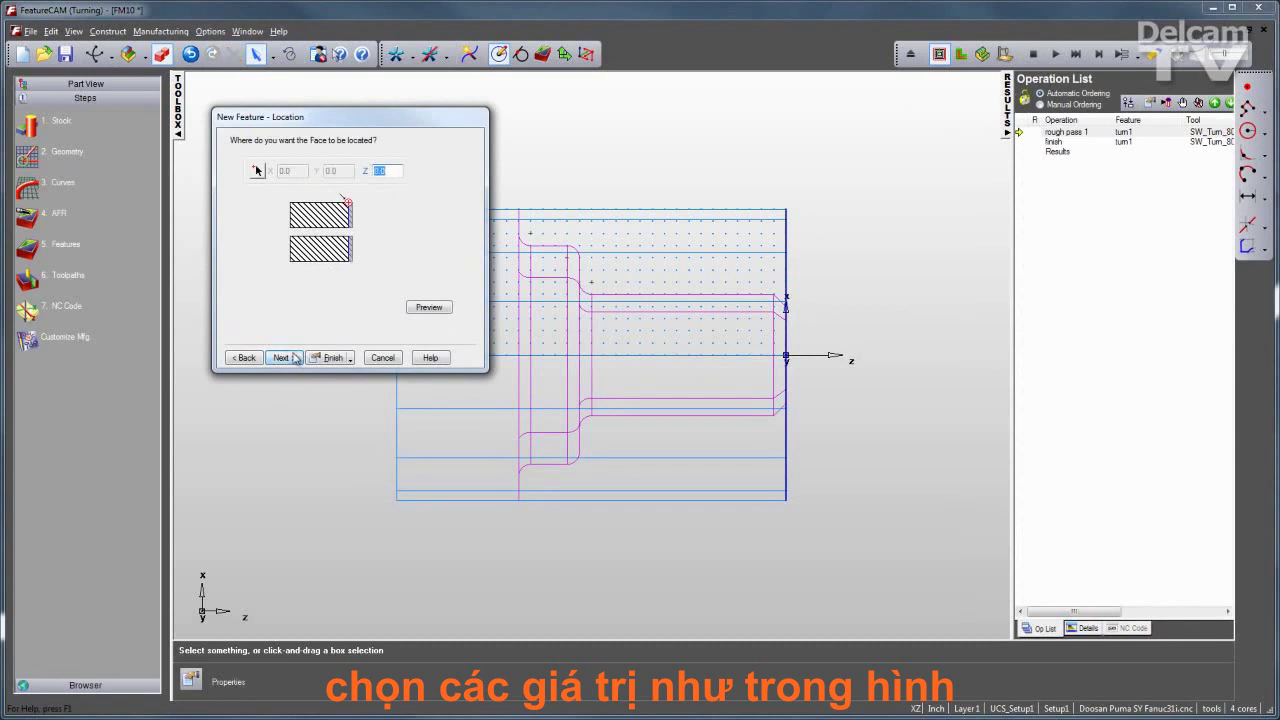
{"action": "left_click", "coordinate": [294, 358]}
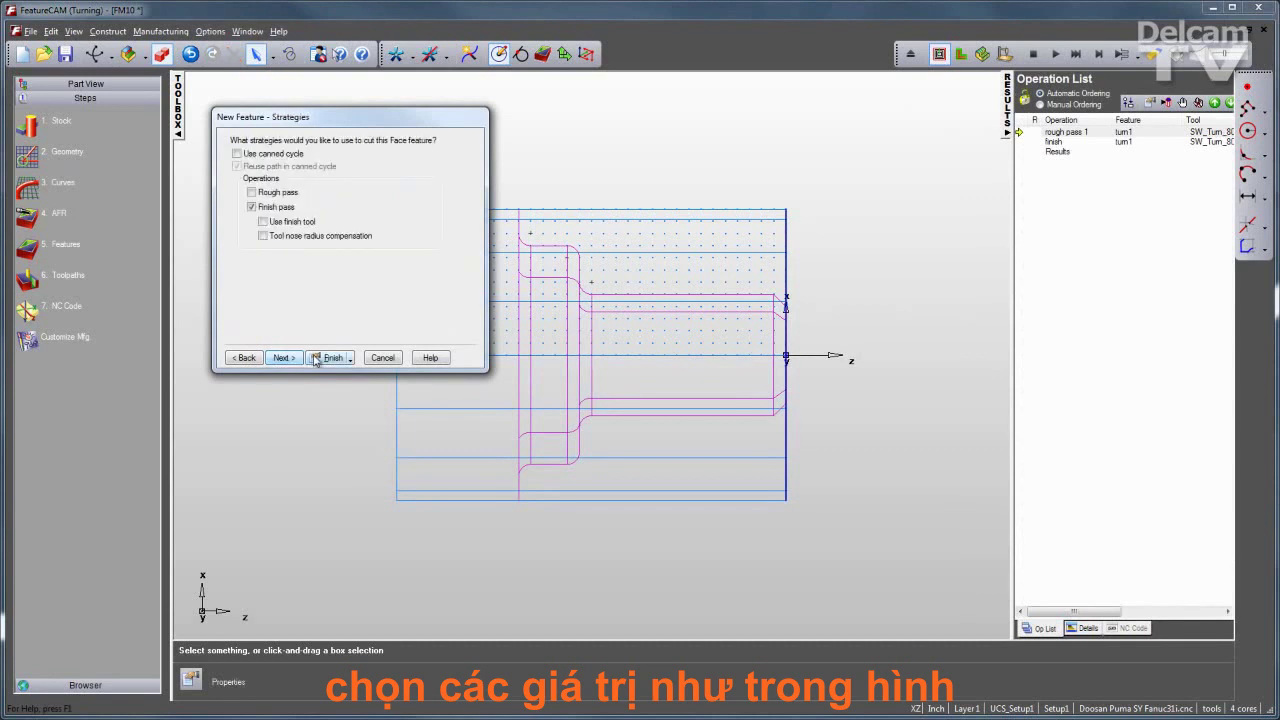
{"action": "left_click", "coordinate": [328, 358]}
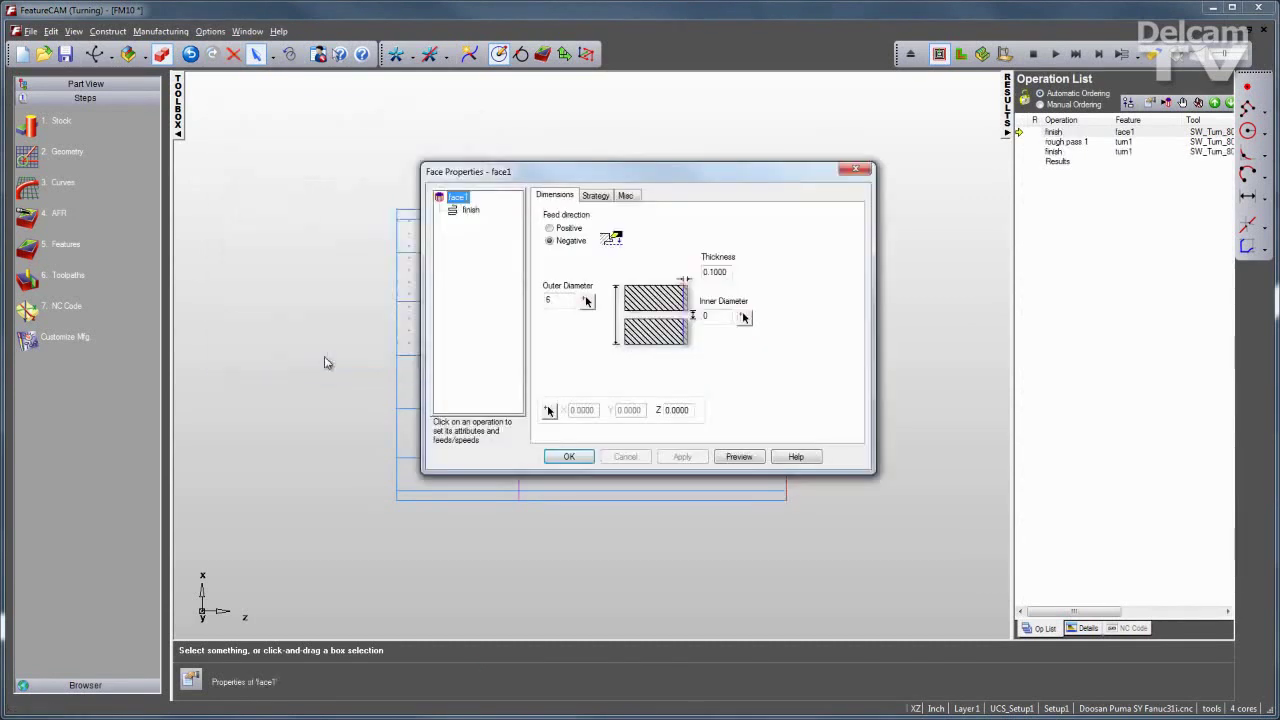
{"action": "left_click", "coordinate": [571, 455]}
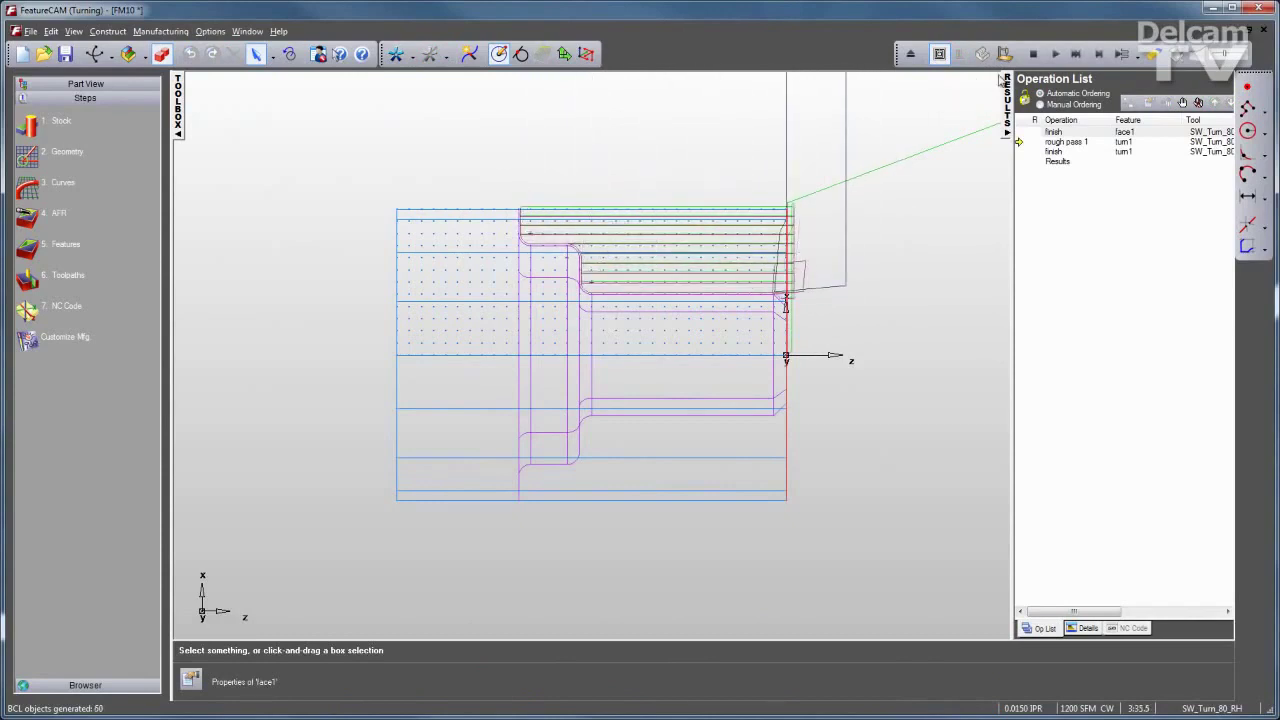
Abort the running simulation and orbit the part into a 3-D wireframe view
{"action": "left_click", "coordinate": [1033, 54]}
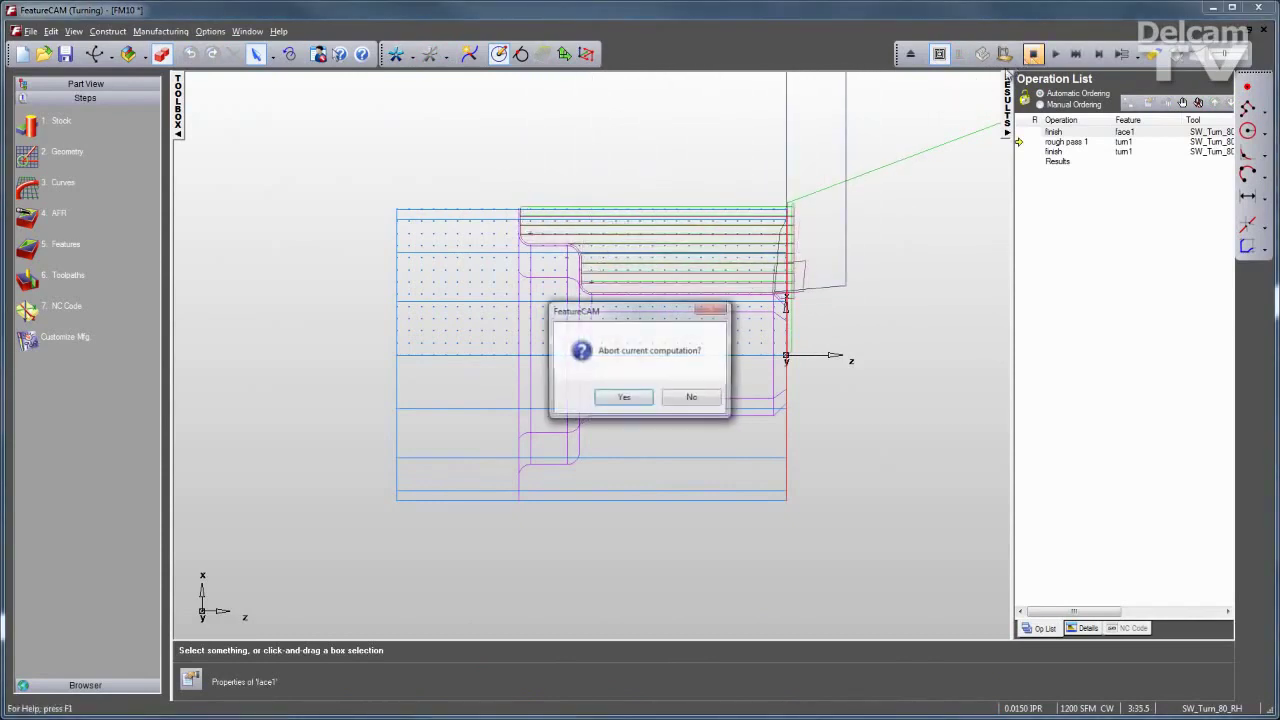
{"action": "left_click", "coordinate": [636, 396]}
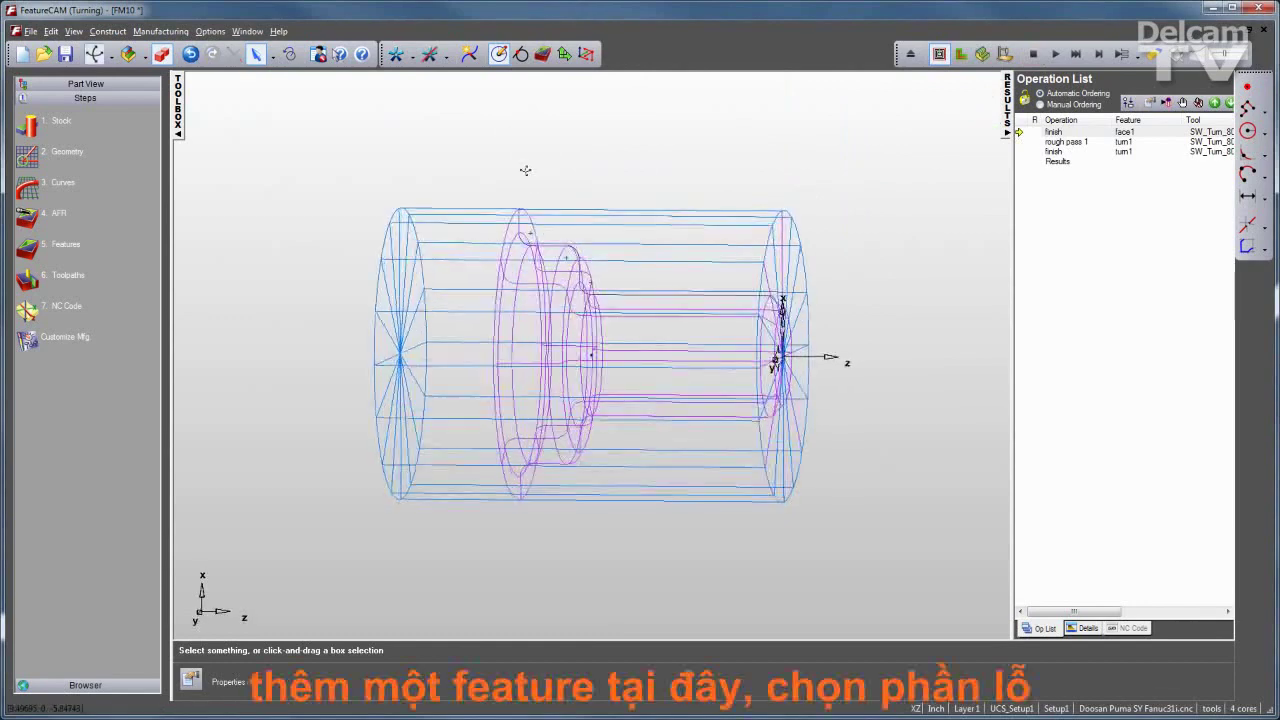
{"action": "left_click_drag", "start_coordinate": [525, 170], "coordinate": [413, 212]}
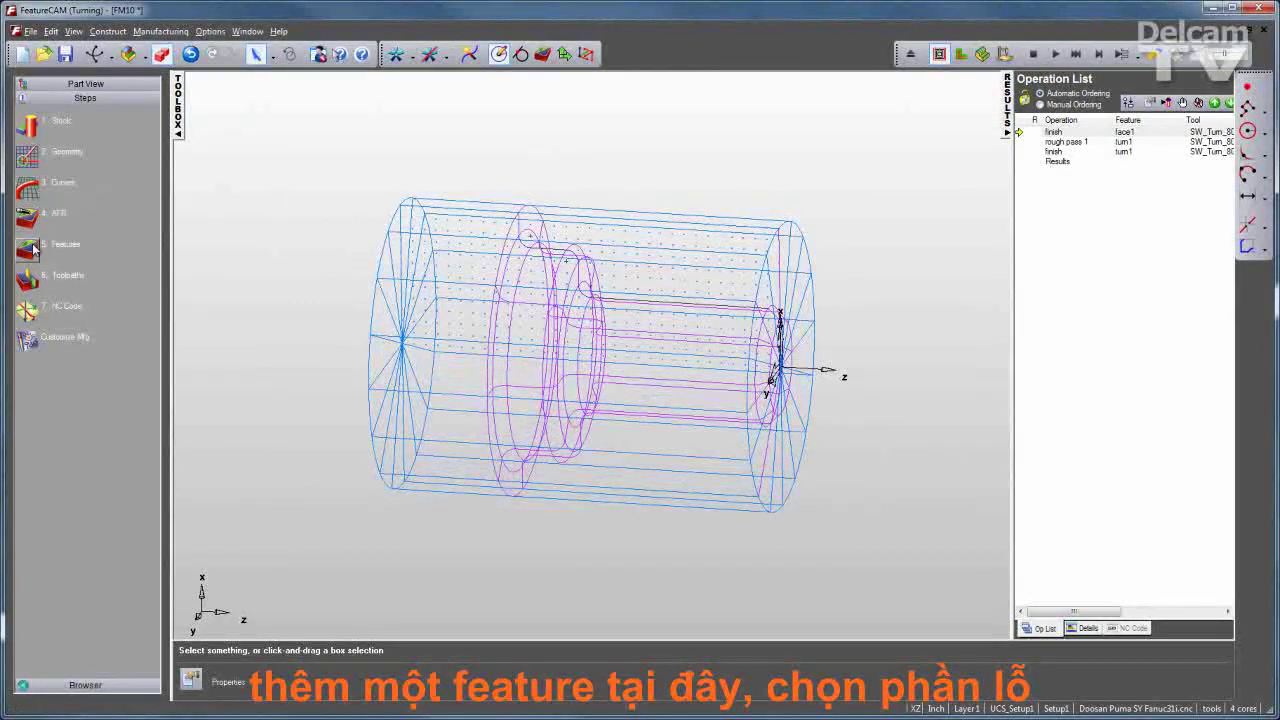
Add plain hole1, depth 2 and diameter 1, with a drill operation
{"action": "left_click", "coordinate": [30, 247]}
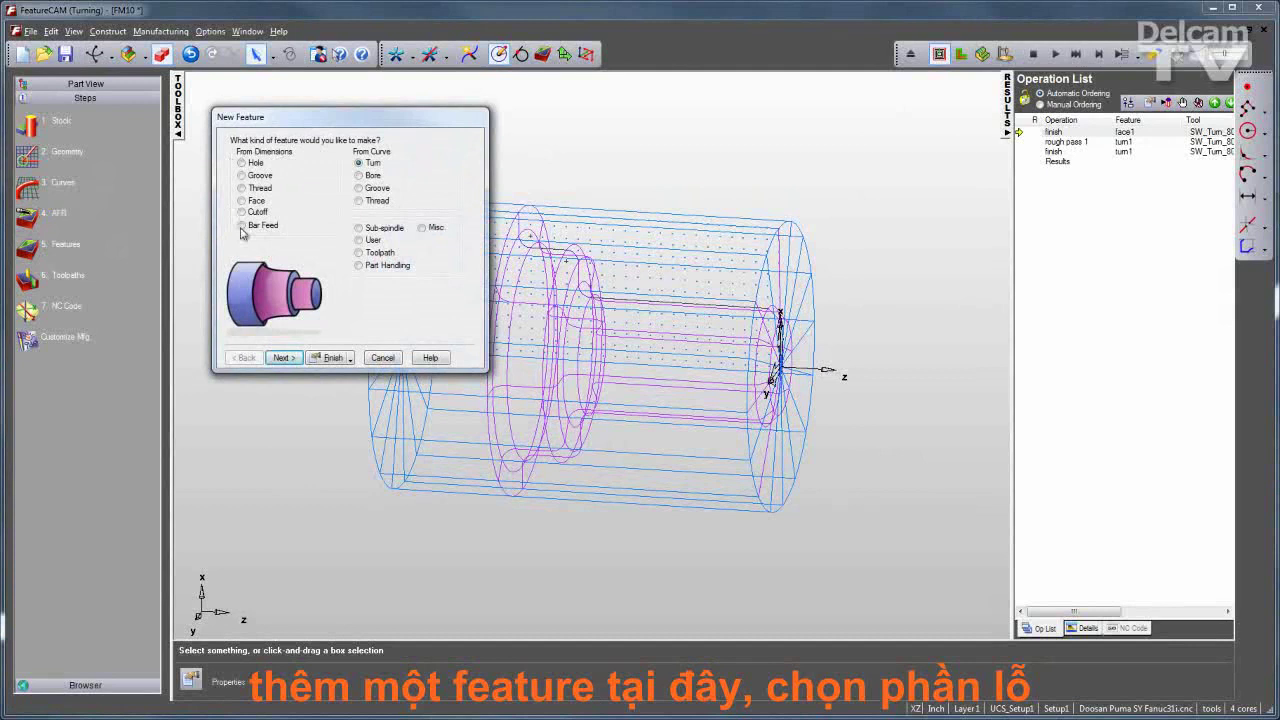
{"action": "left_click", "coordinate": [241, 163]}
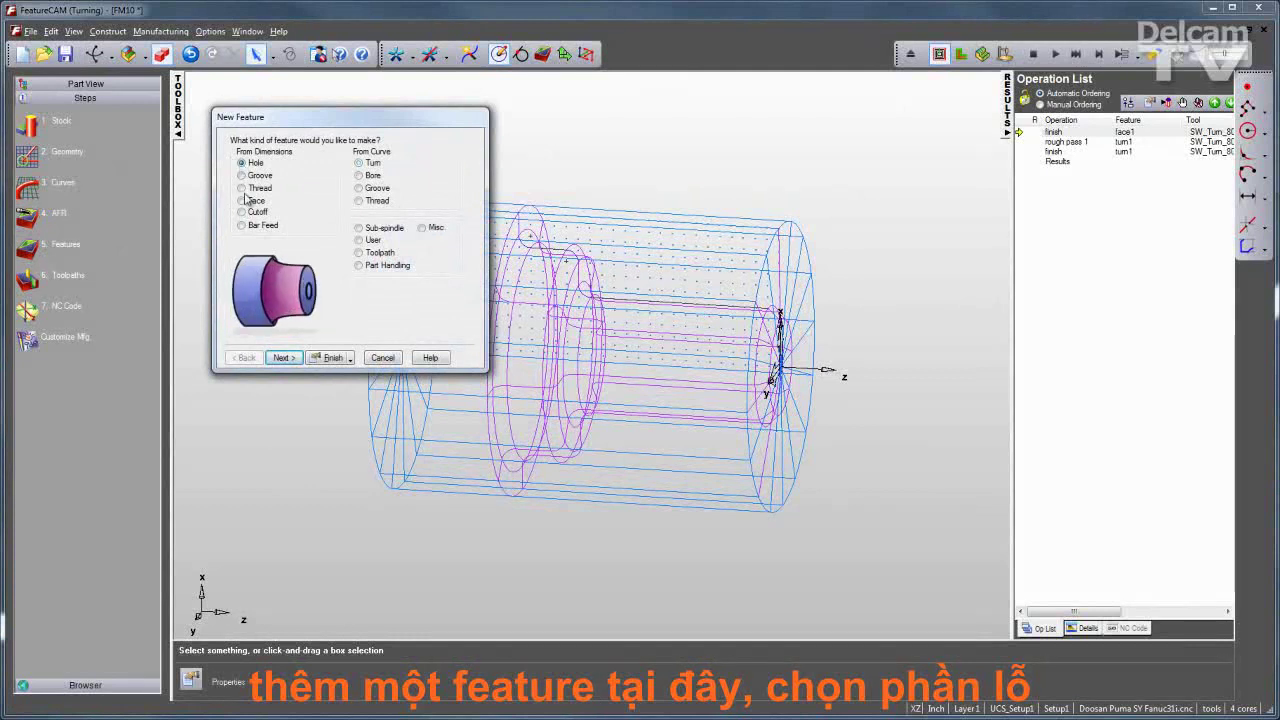
{"action": "left_click", "coordinate": [279, 358]}
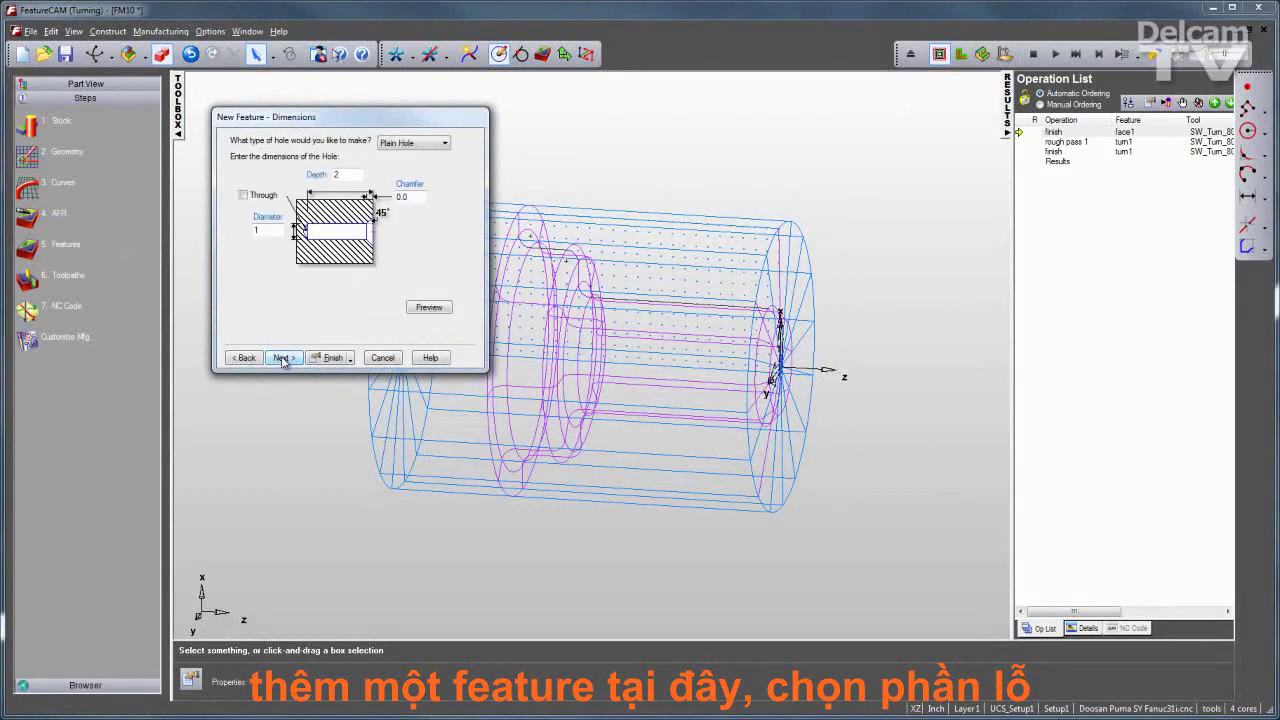
{"action": "left_click", "coordinate": [429, 307]}
{"action": "mouse_move", "coordinate": [694, 286]}
{"action": "middle_mouse_down"}
{"action": "mouse_move", "coordinate": [628, 286]}
{"action": "mouse_move", "coordinate": [689, 288]}
{"action": "middle_mouse_up"}
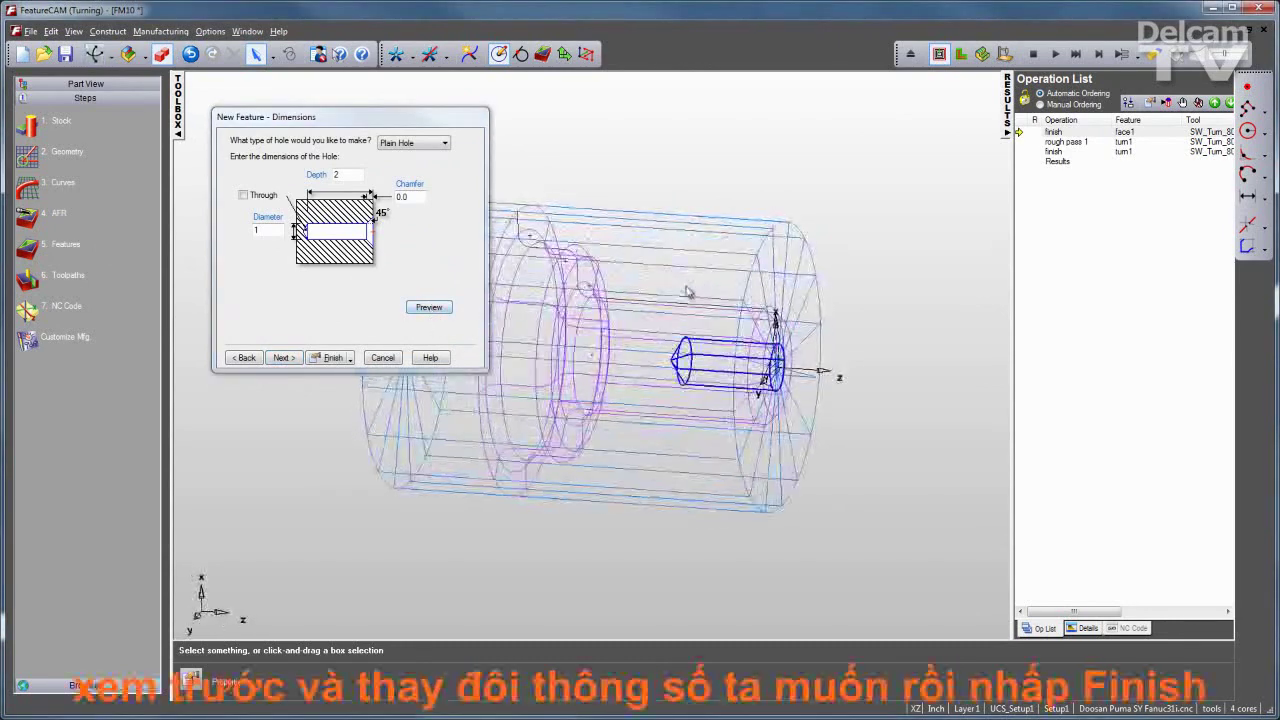
{"action": "left_click", "coordinate": [286, 358]}
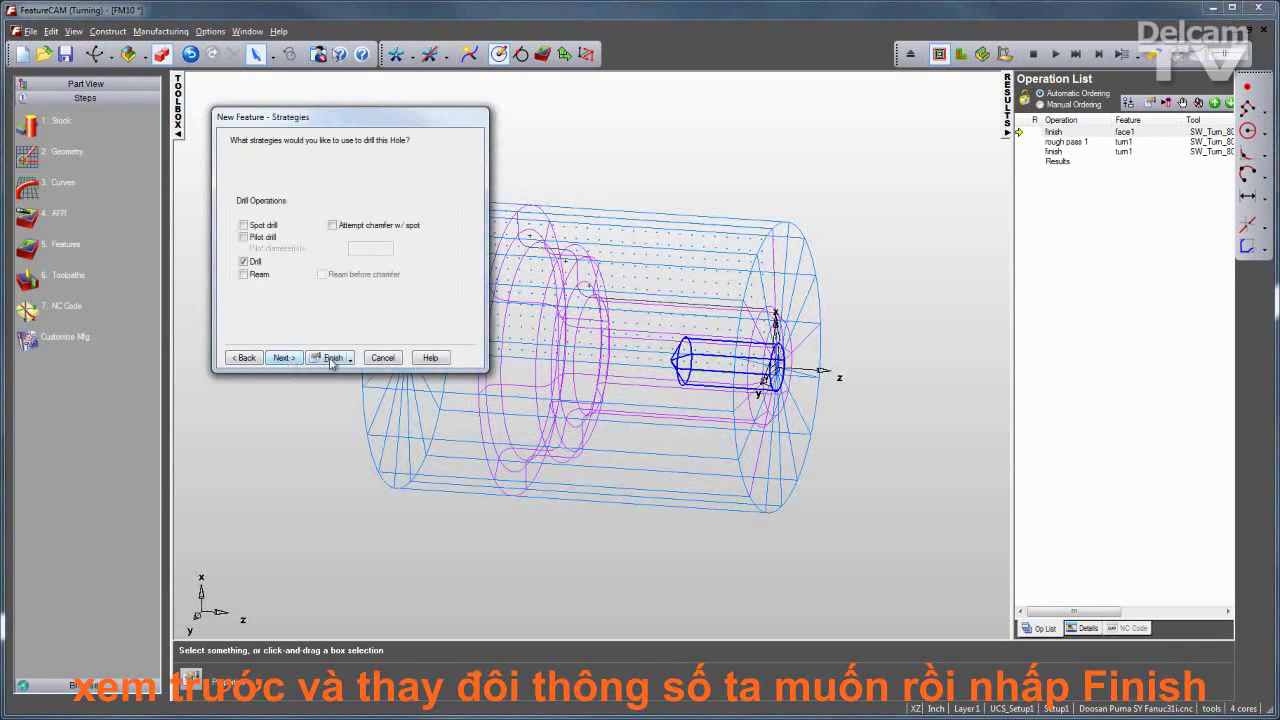
{"action": "left_click", "coordinate": [331, 358]}
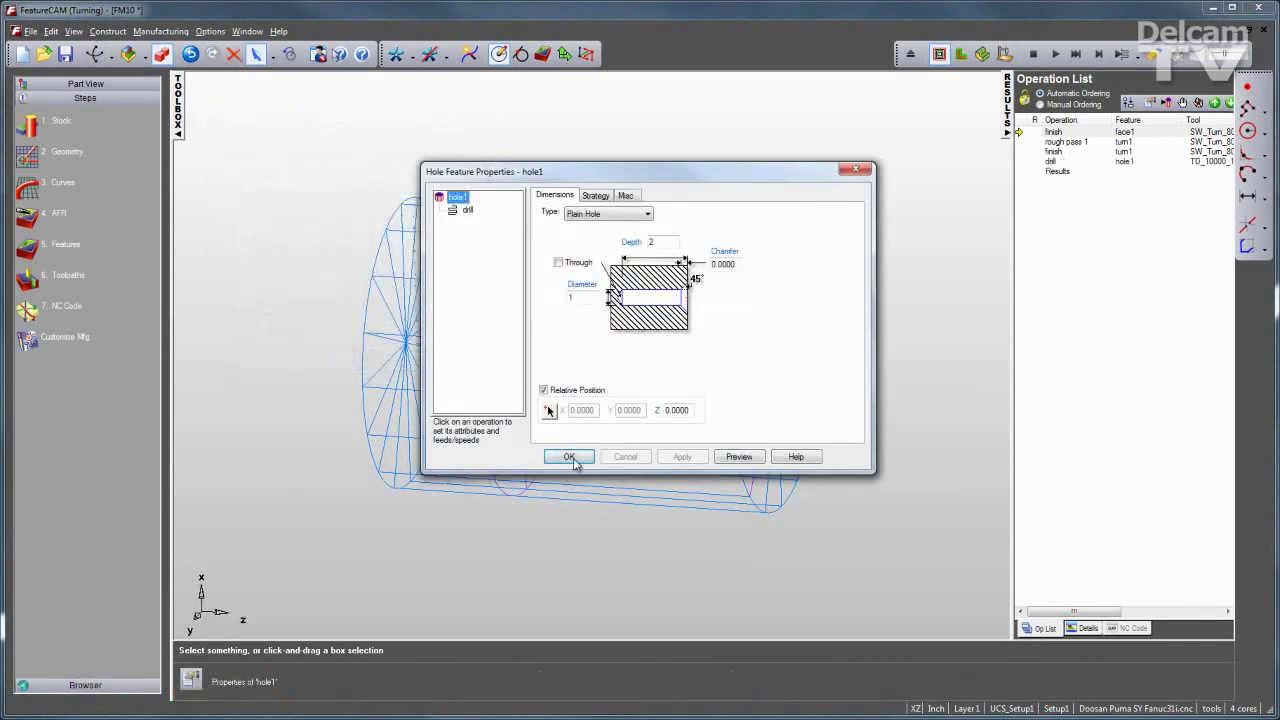
{"action": "left_click", "coordinate": [569, 457]}
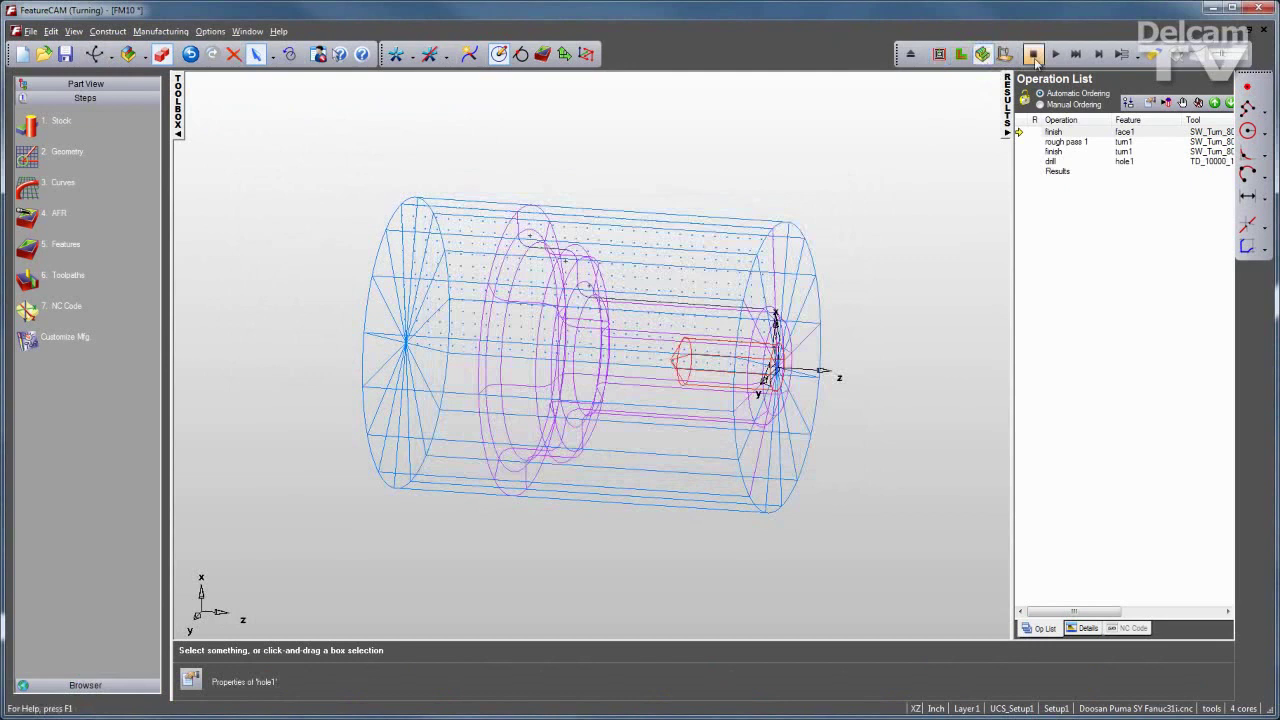
Run the 3-D solid simulation and orbit the machined part to inspect it
{"action": "left_click", "coordinate": [1055, 54]}
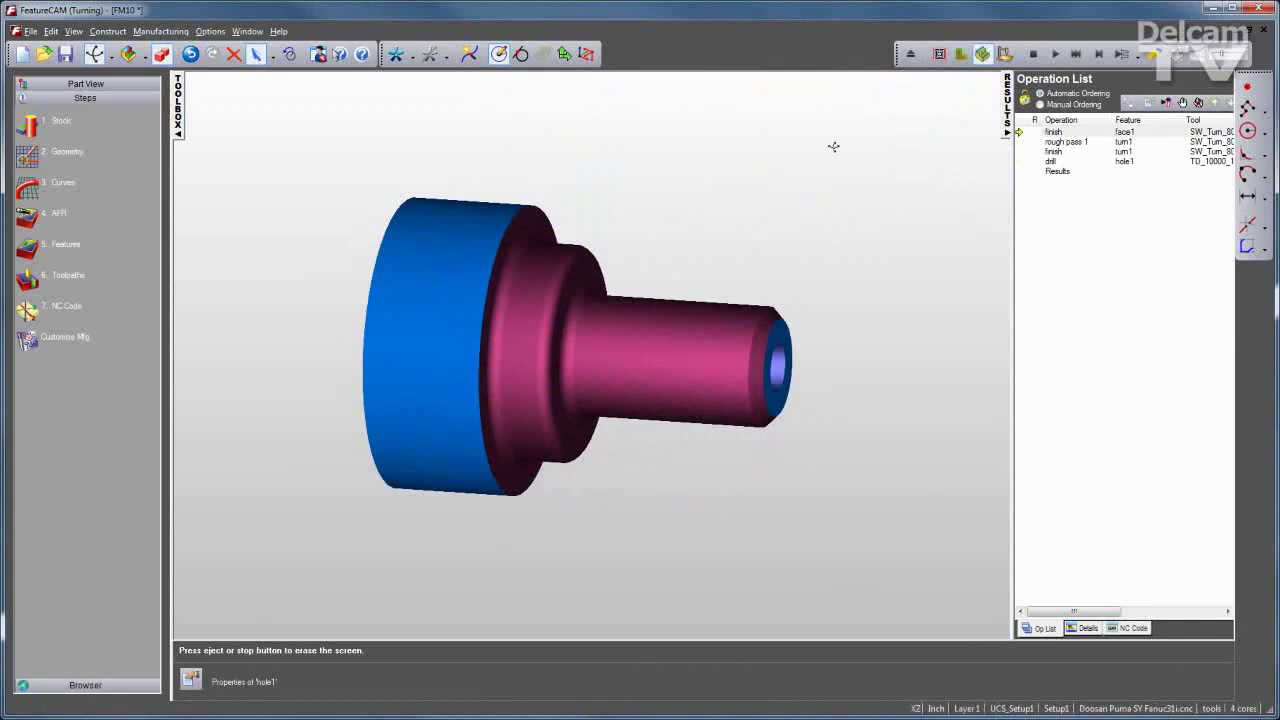
{"action": "mouse_move", "coordinate": [841, 142]}
{"action": "middle_mouse_down"}
{"action": "mouse_move", "coordinate": [677, 200]}
{"action": "mouse_move", "coordinate": [780, 185]}
{"action": "middle_mouse_up"}
Stop the simulation to list the NC code, then begin adding a new feature
{"action": "left_click", "coordinate": [1033, 54]}
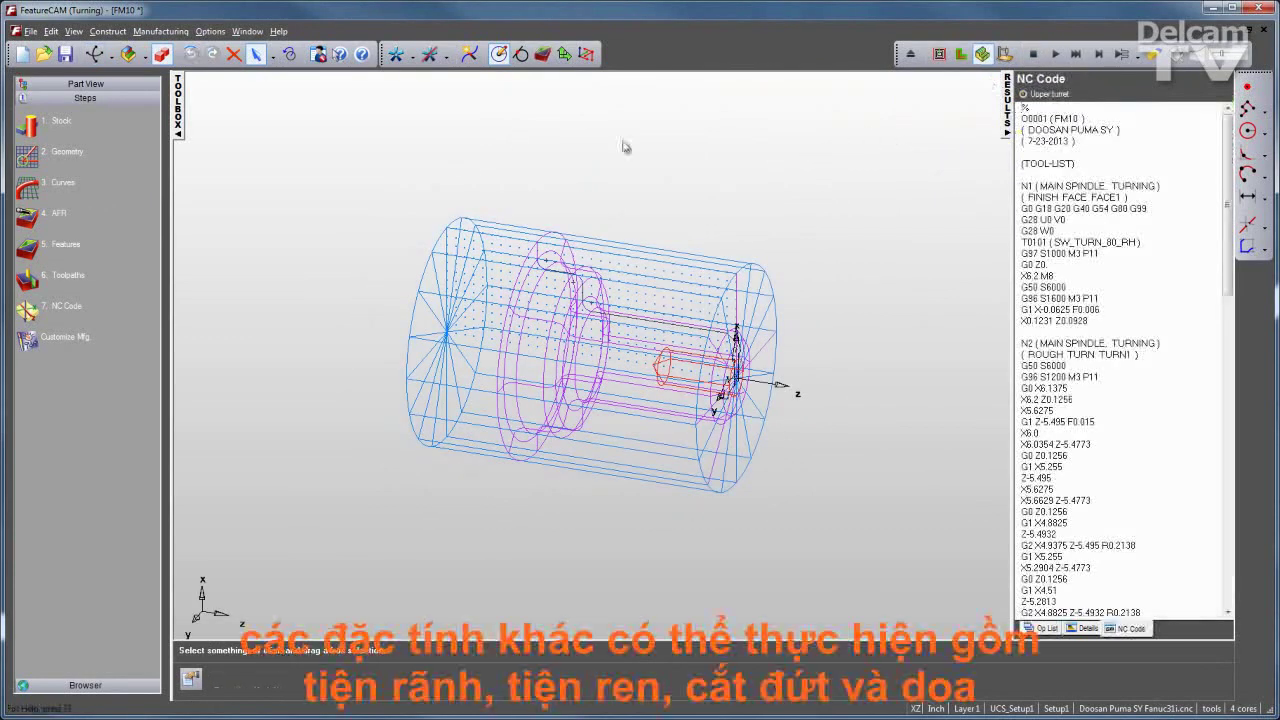
{"action": "left_click", "coordinate": [52, 246]}
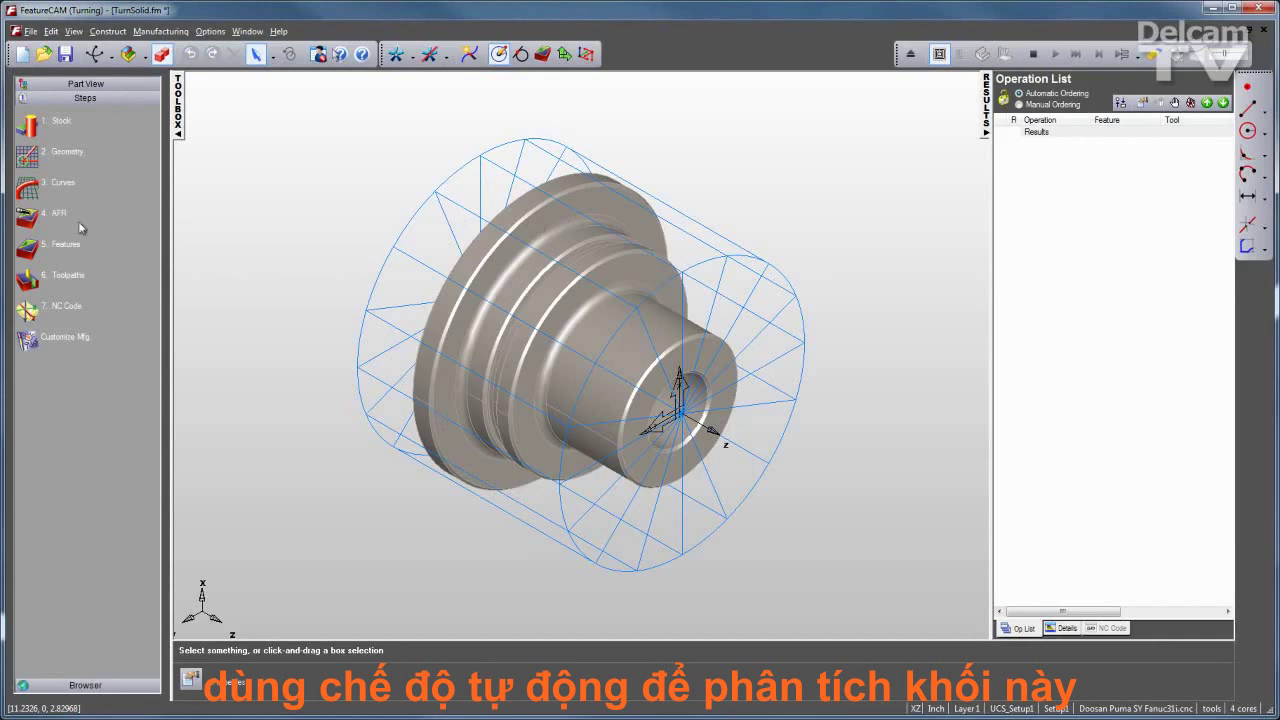
Run feature recognition on ps_solid1 for Setup1, keeping all recognized features
{"action": "left_click", "coordinate": [36, 219]}
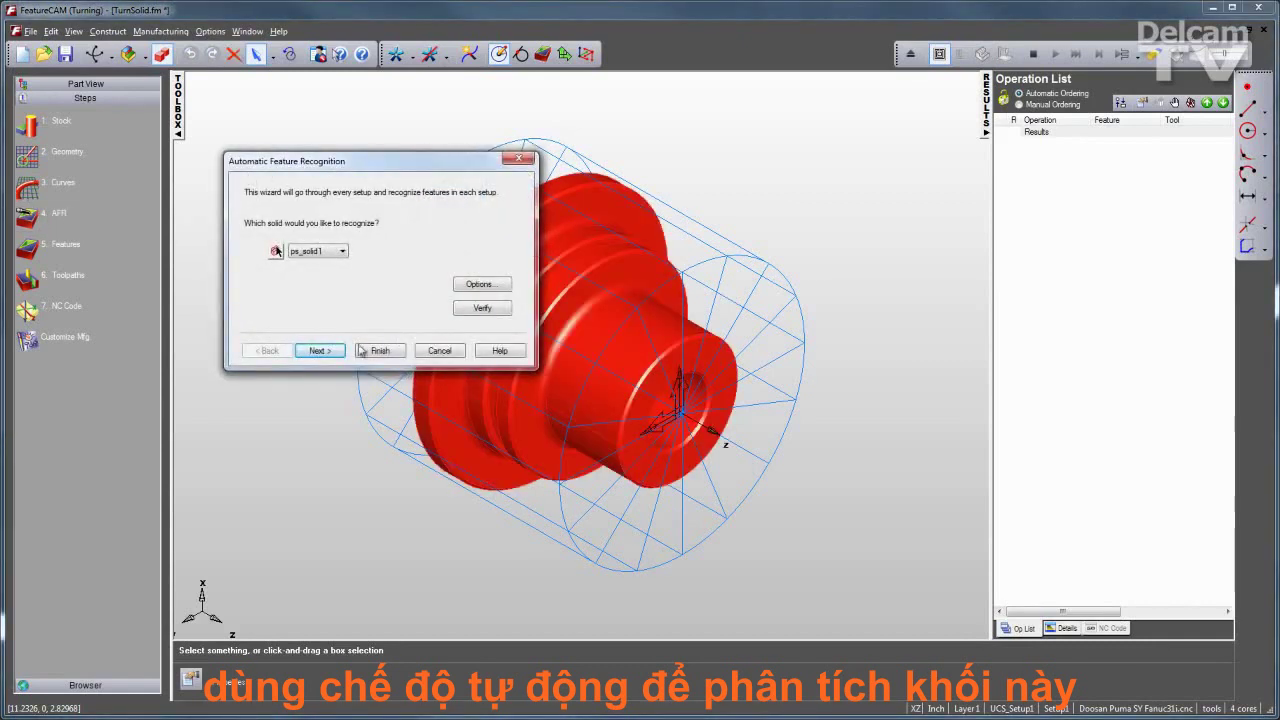
{"action": "left_click", "coordinate": [322, 352]}
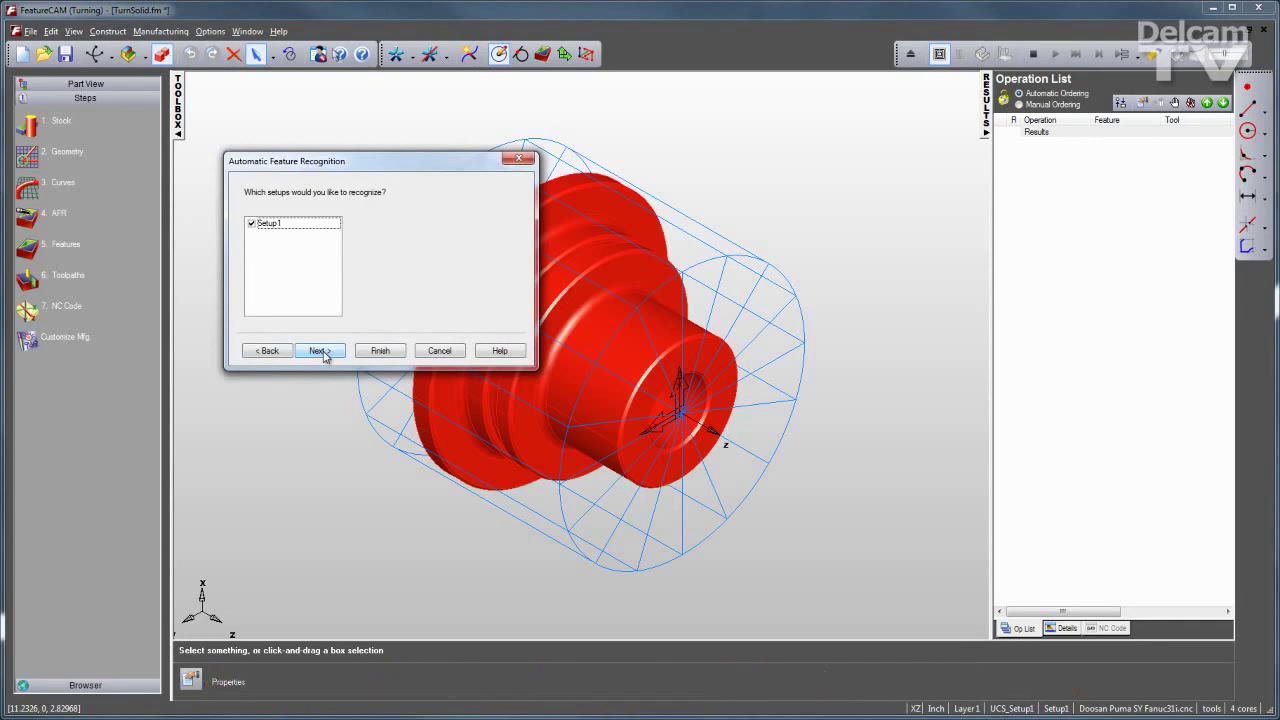
{"action": "left_click", "coordinate": [322, 353]}
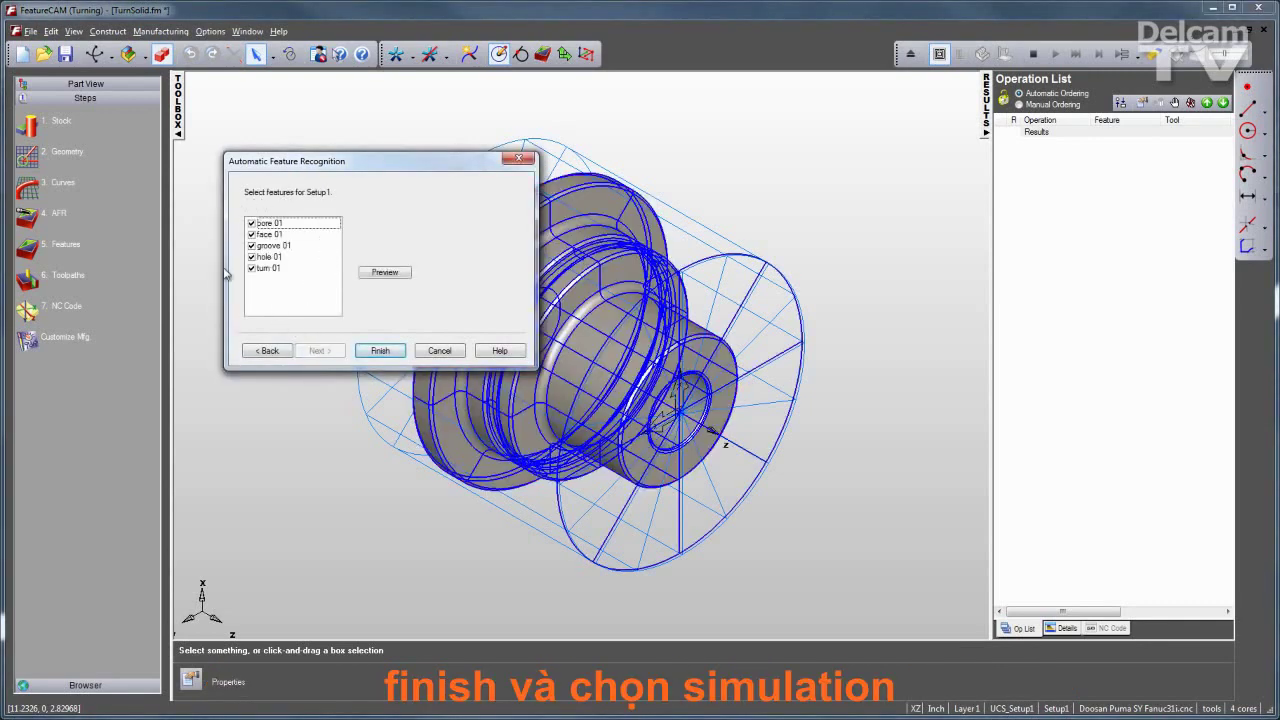
{"action": "left_click", "coordinate": [380, 351]}
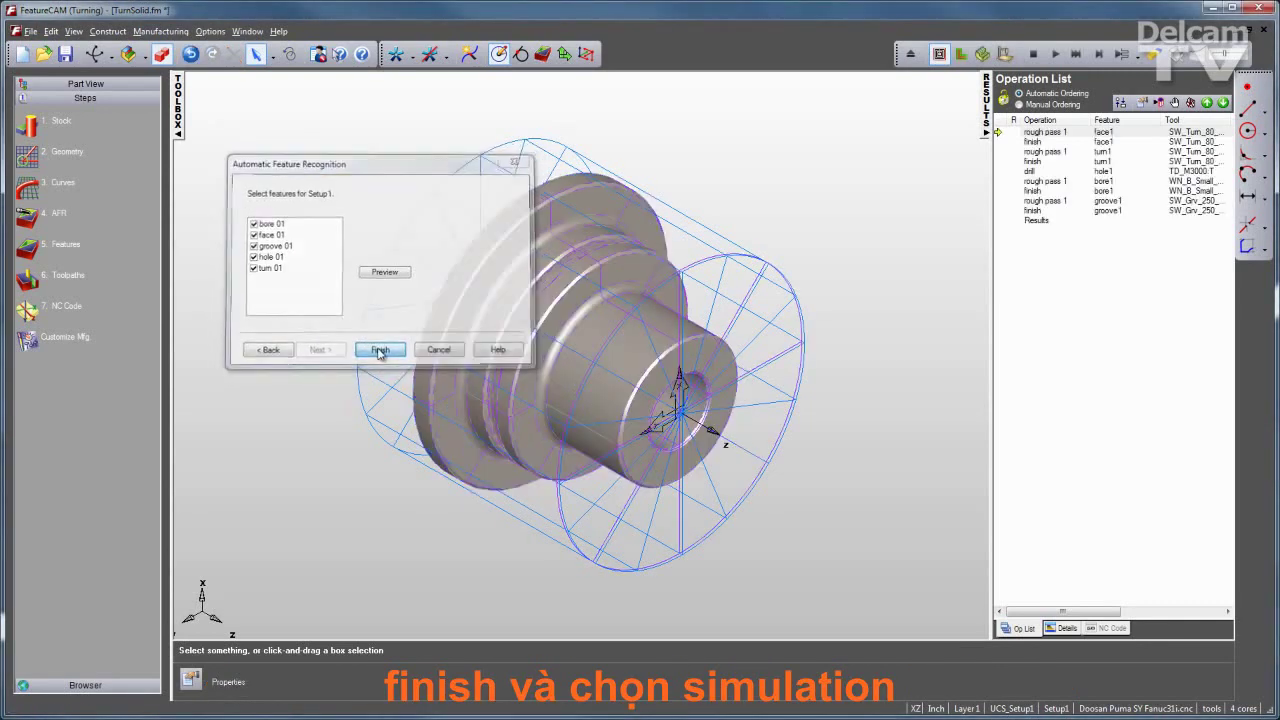
Simulate the recognized operations, orbit the part, and rerun the simulation in solid 3D
{"action": "left_click", "coordinate": [1054, 55]}
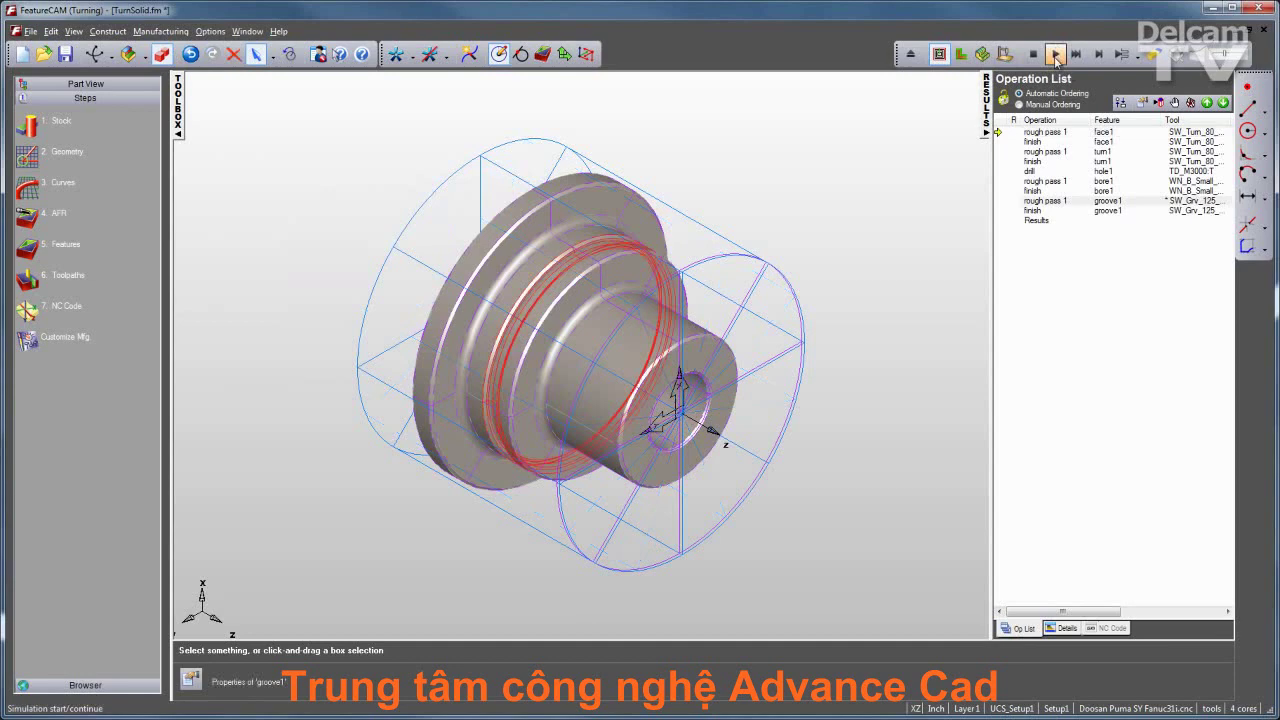
{"action": "left_click", "coordinate": [1055, 55]}
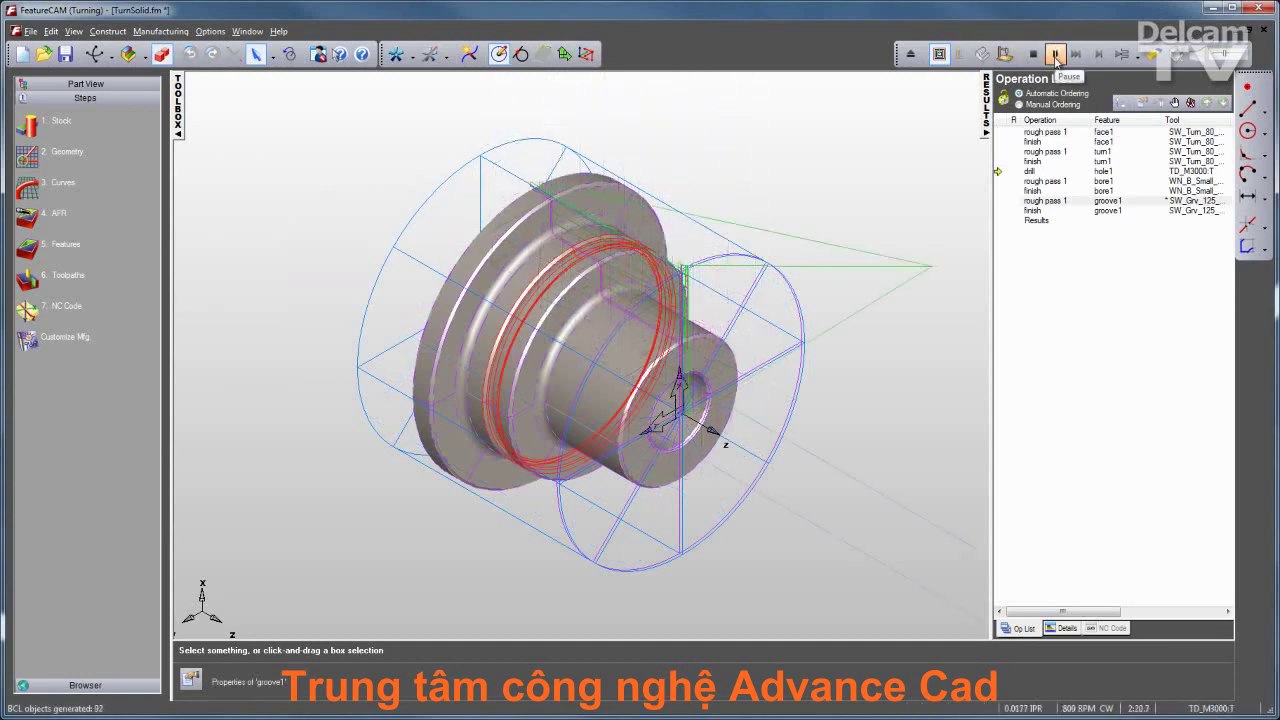
{"action": "mouse_move", "coordinate": [771, 203]}
{"action": "middle_mouse_down"}
{"action": "mouse_move", "coordinate": [817, 145]}
{"action": "mouse_move", "coordinate": [903, 180]}
{"action": "middle_mouse_up"}
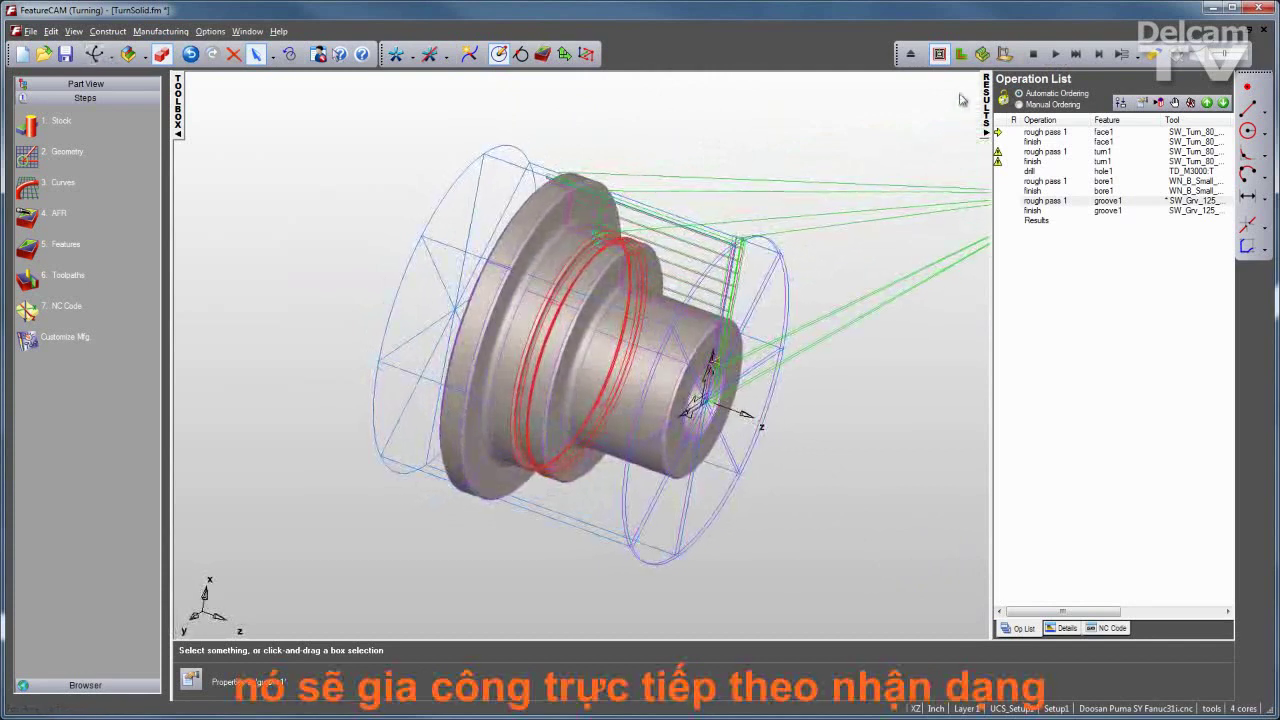
{"action": "left_click", "coordinate": [982, 54]}
{"action": "left_click", "coordinate": [1055, 54]}
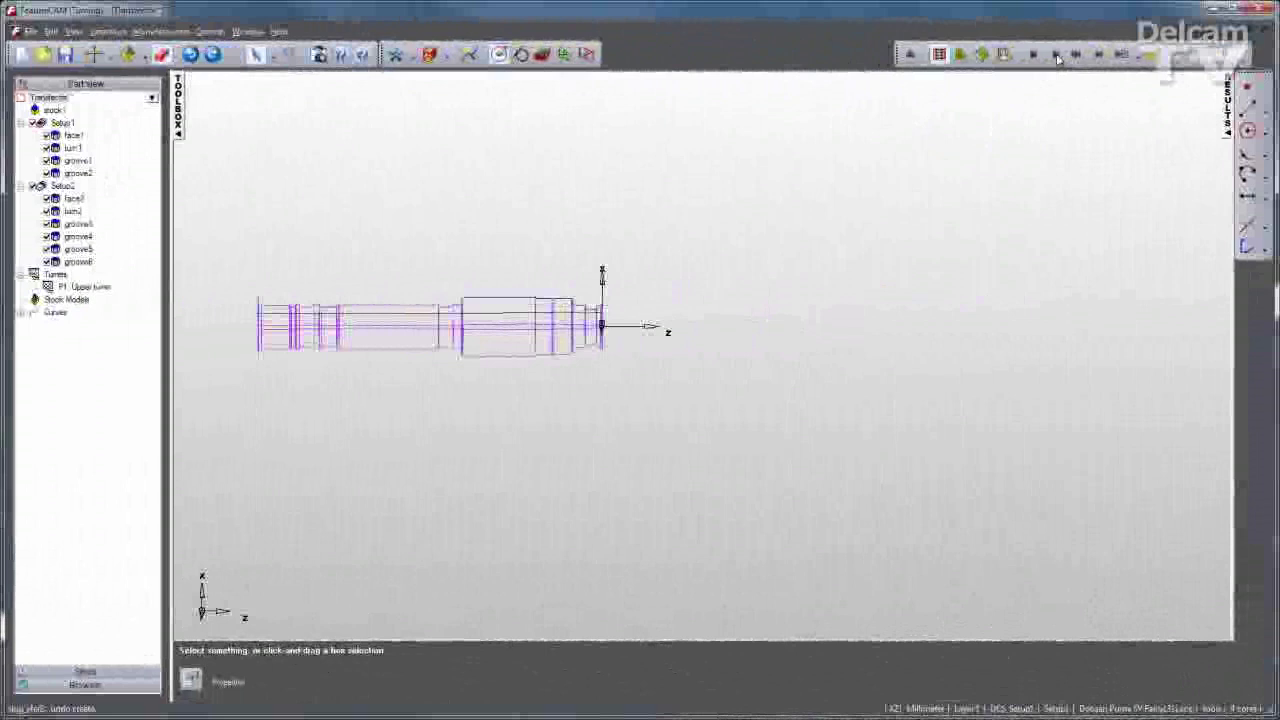
{"action": "left_click", "coordinate": [1056, 55]}
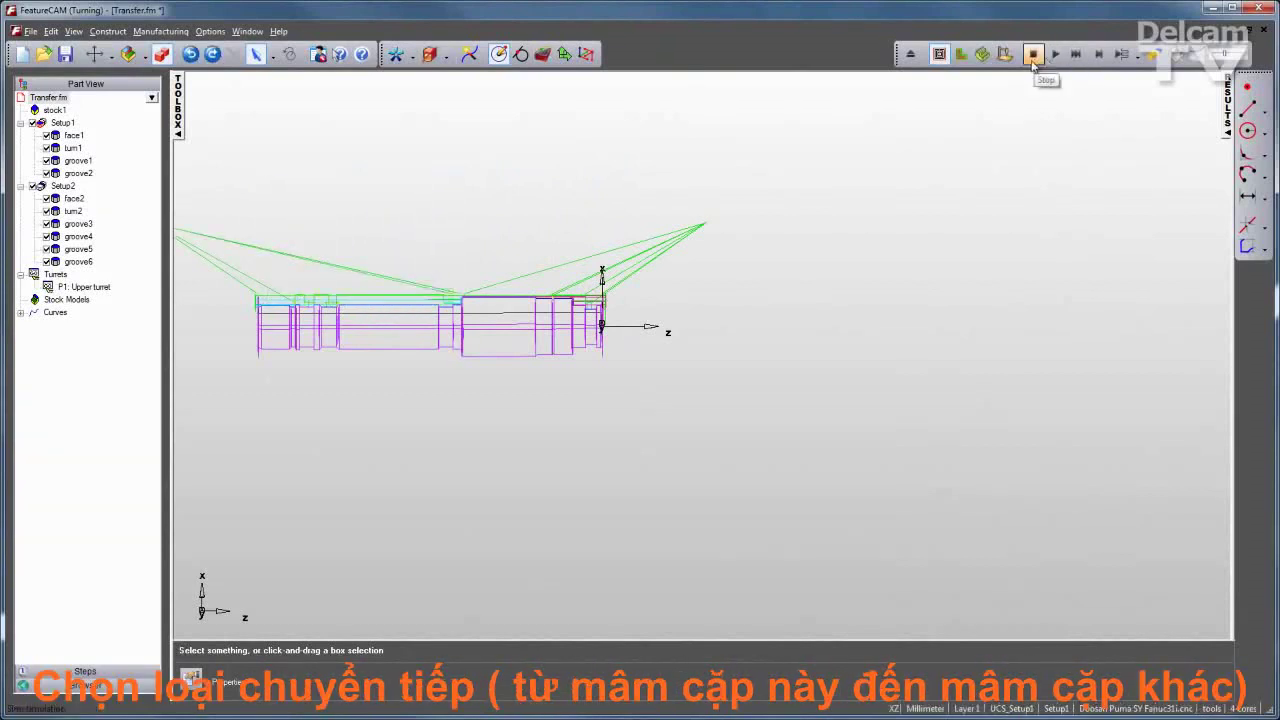
{"action": "left_click", "coordinate": [1034, 54]}
Add part-handling slug transfer slug_xfer2 (grab 120, feed 30) and play its simulation
{"action": "left_click", "coordinate": [542, 54]}
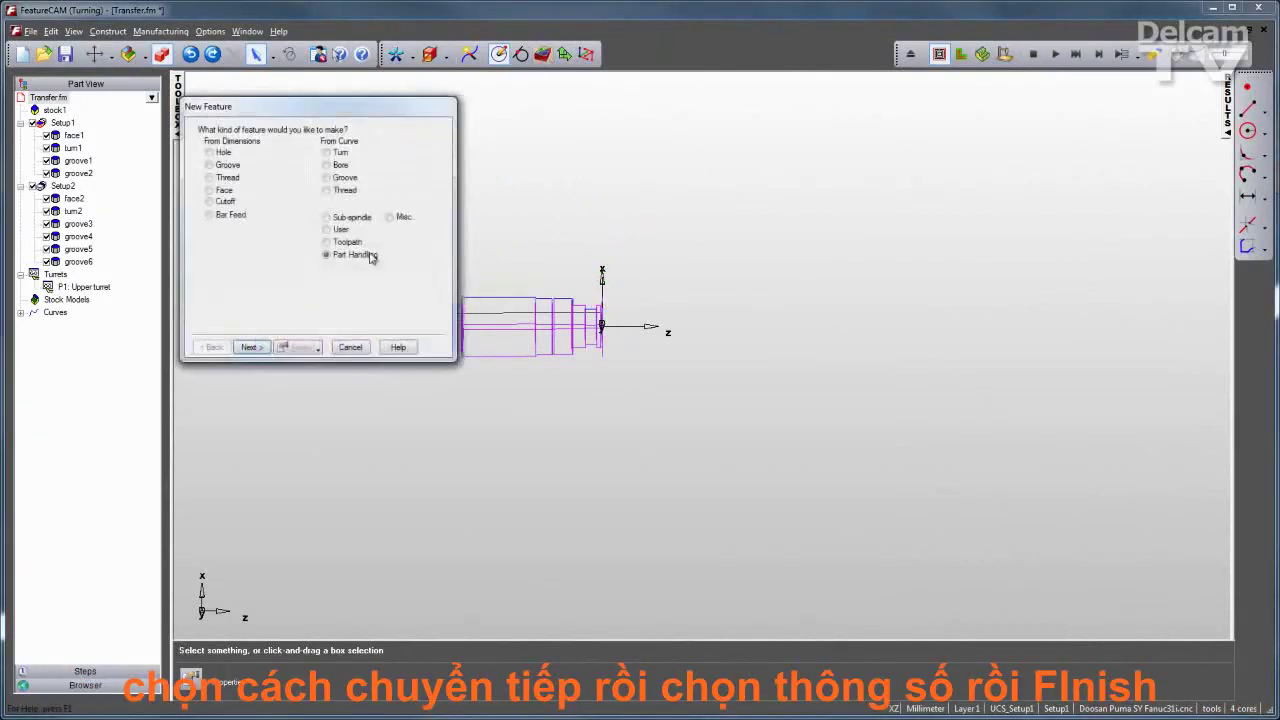
{"action": "left_click", "coordinate": [250, 347]}
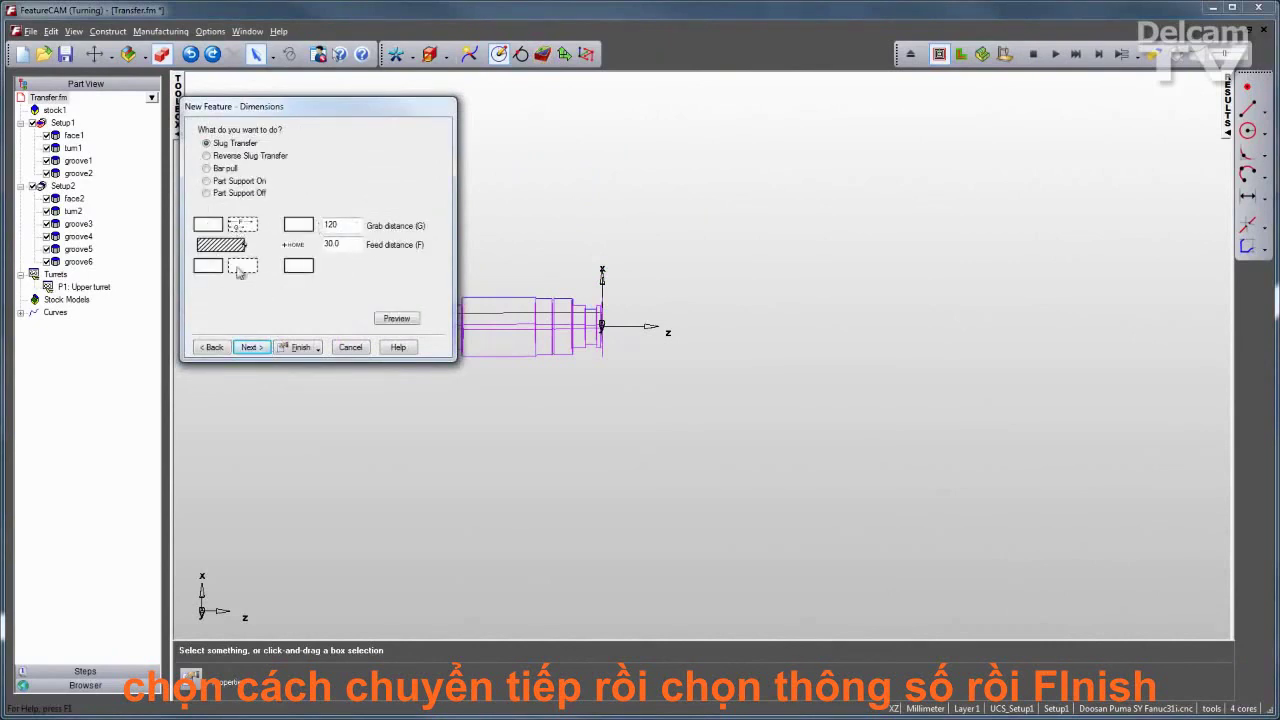
{"action": "left_click", "coordinate": [254, 348]}
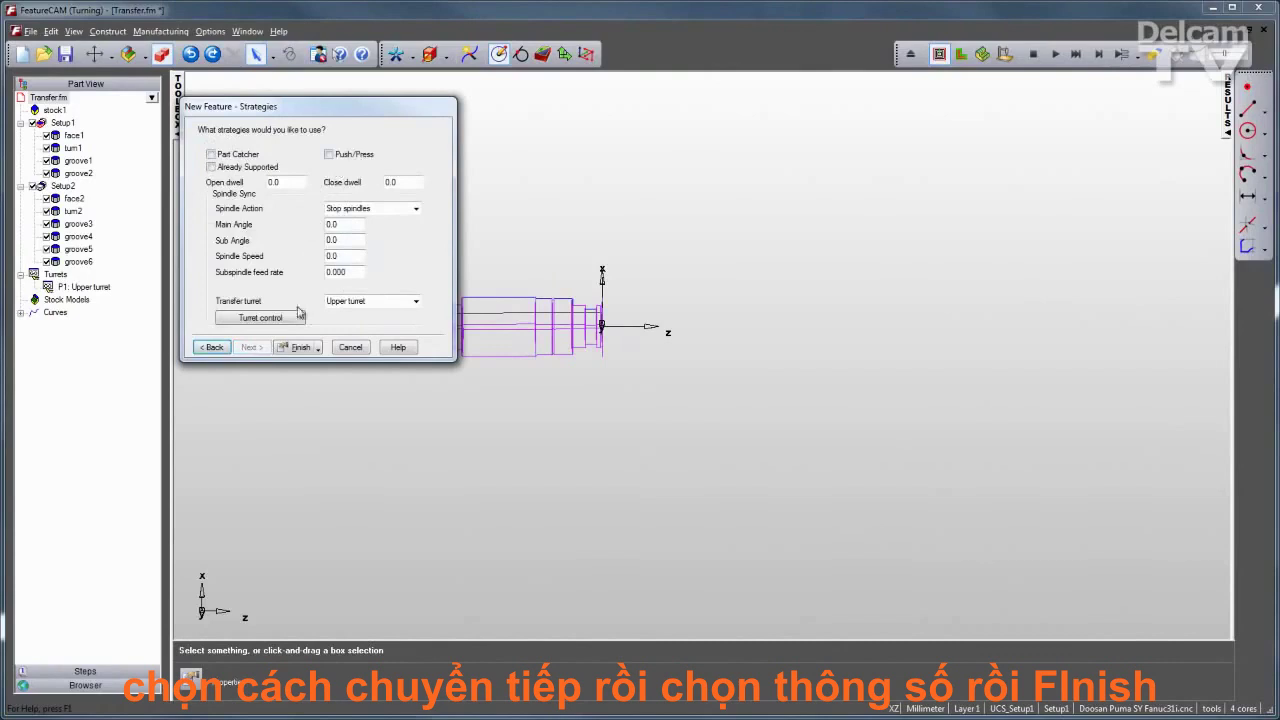
{"action": "left_click", "coordinate": [297, 347]}
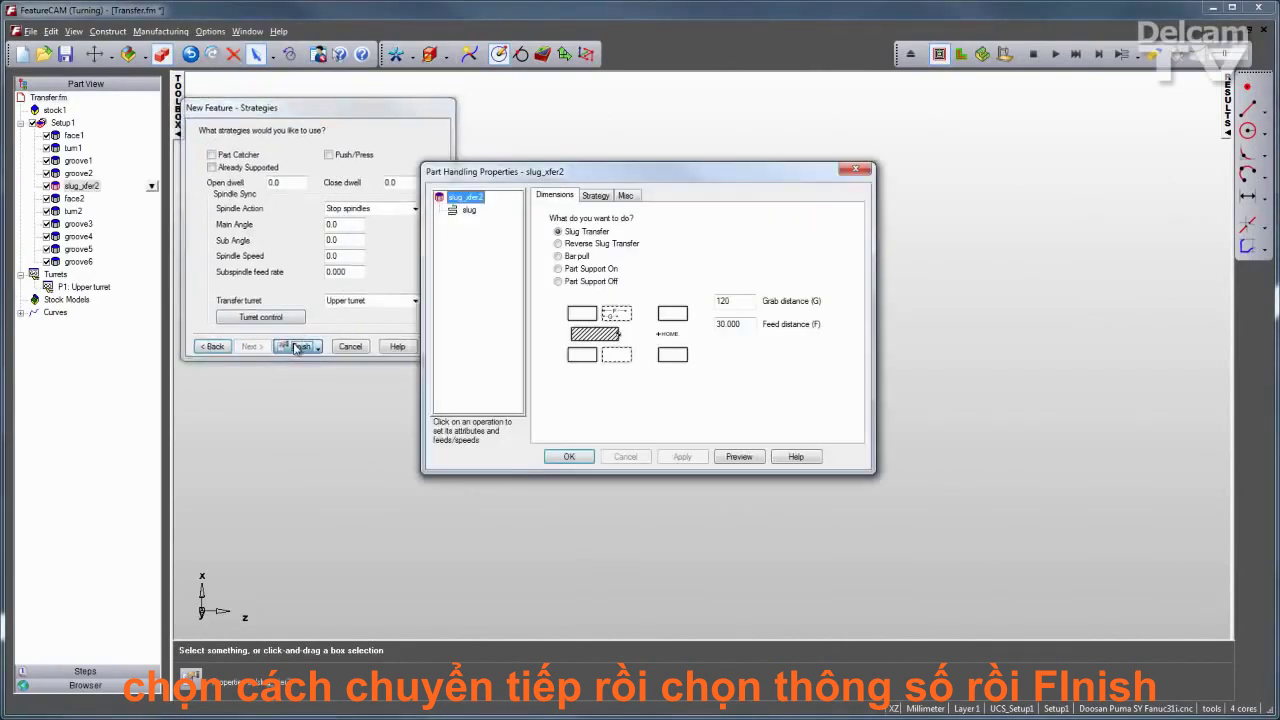
{"action": "left_click", "coordinate": [567, 457]}
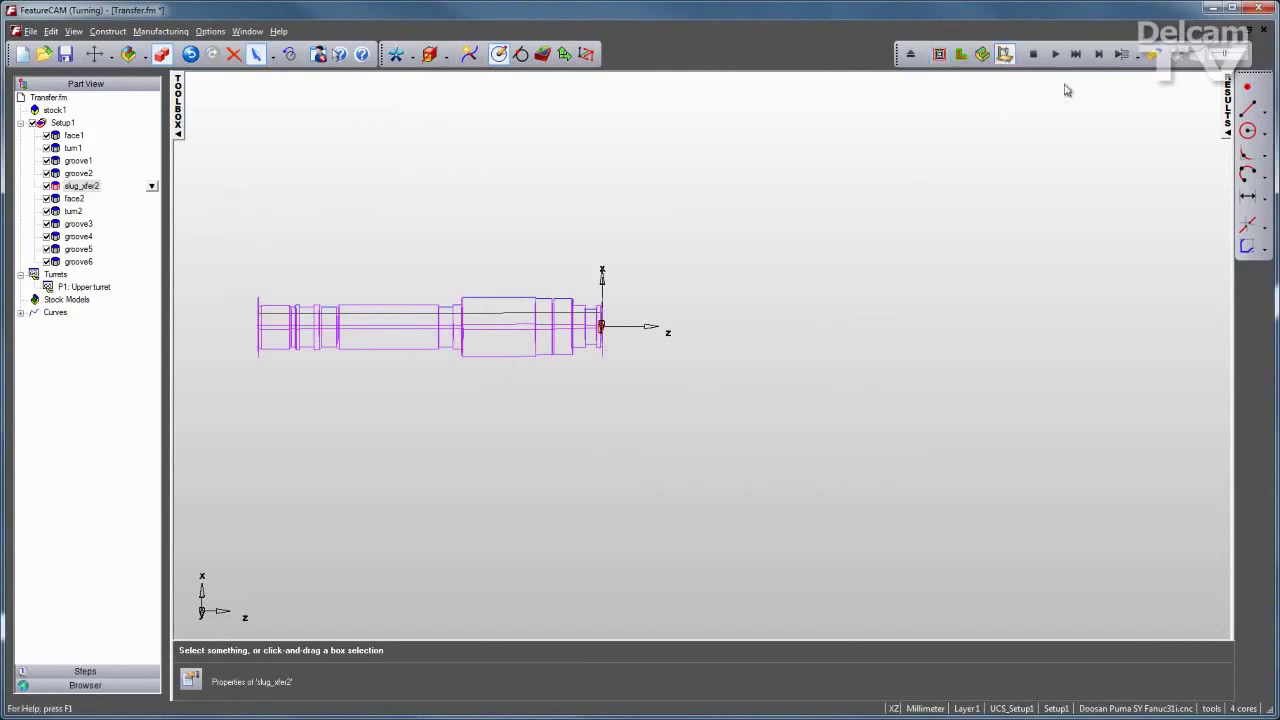
{"action": "left_click", "coordinate": [1058, 56]}
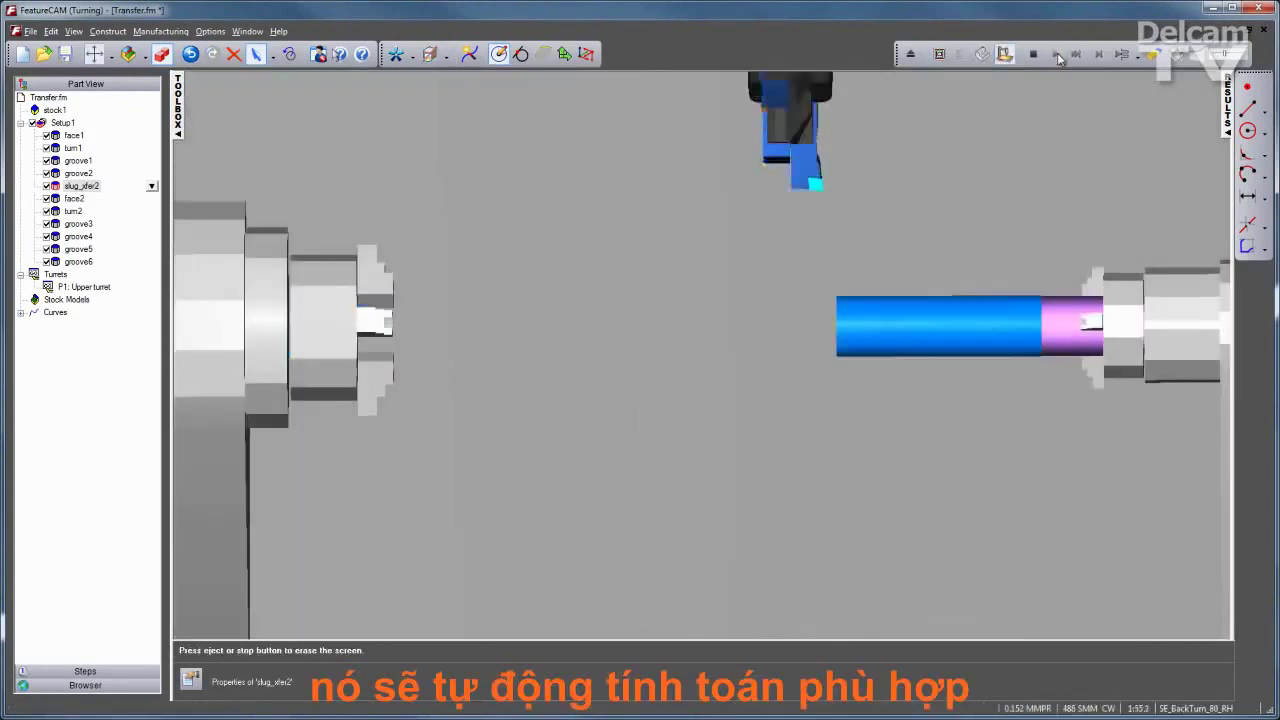